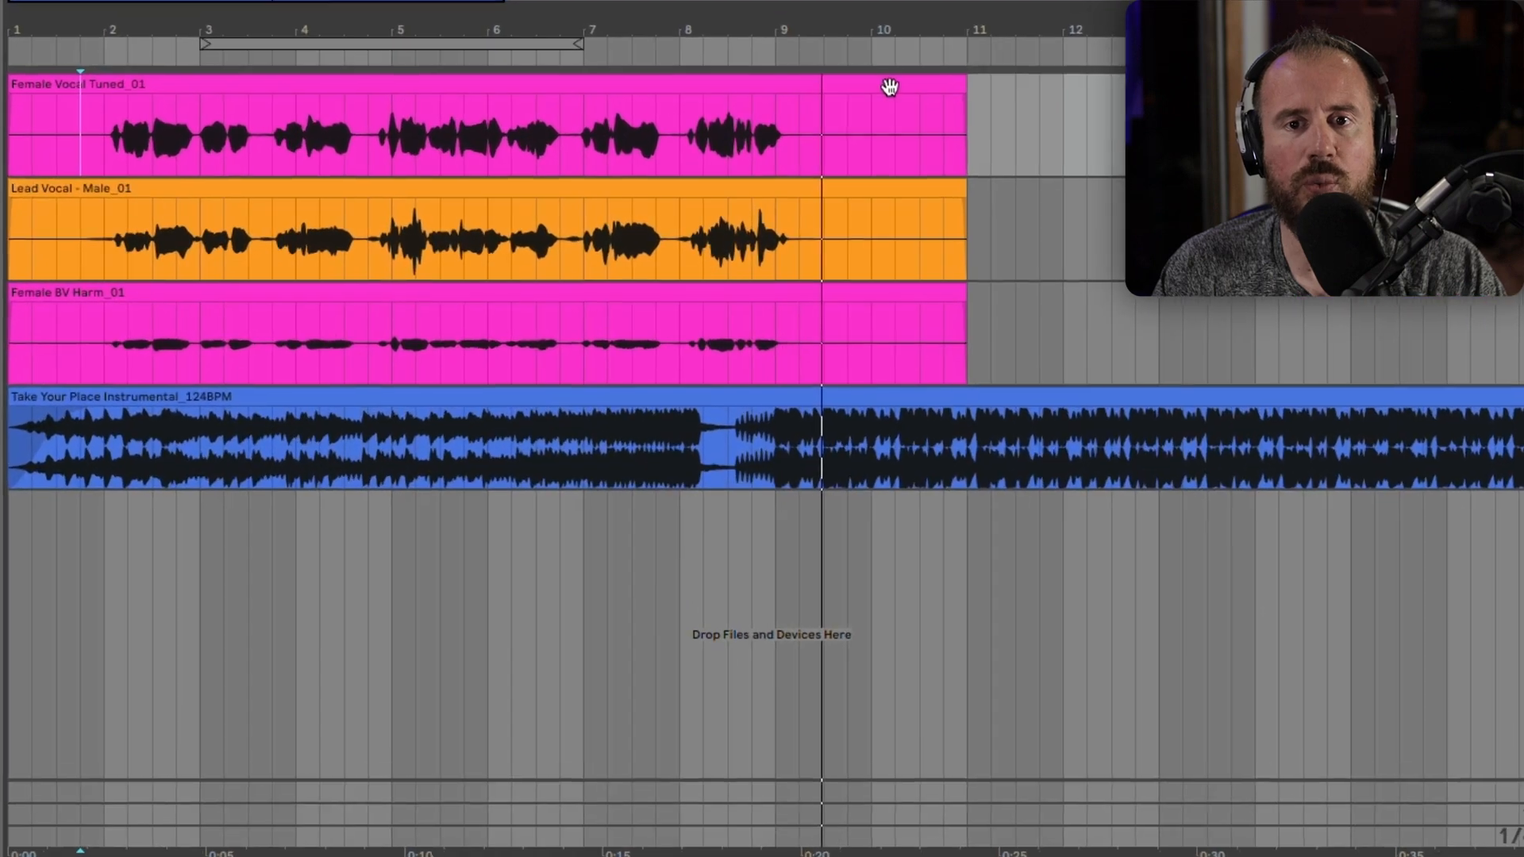
- Delete the section from 1.1.1 to 1.4.1 across the female lead, male lead and female harmony vocal tracks
left_click(835, 141)
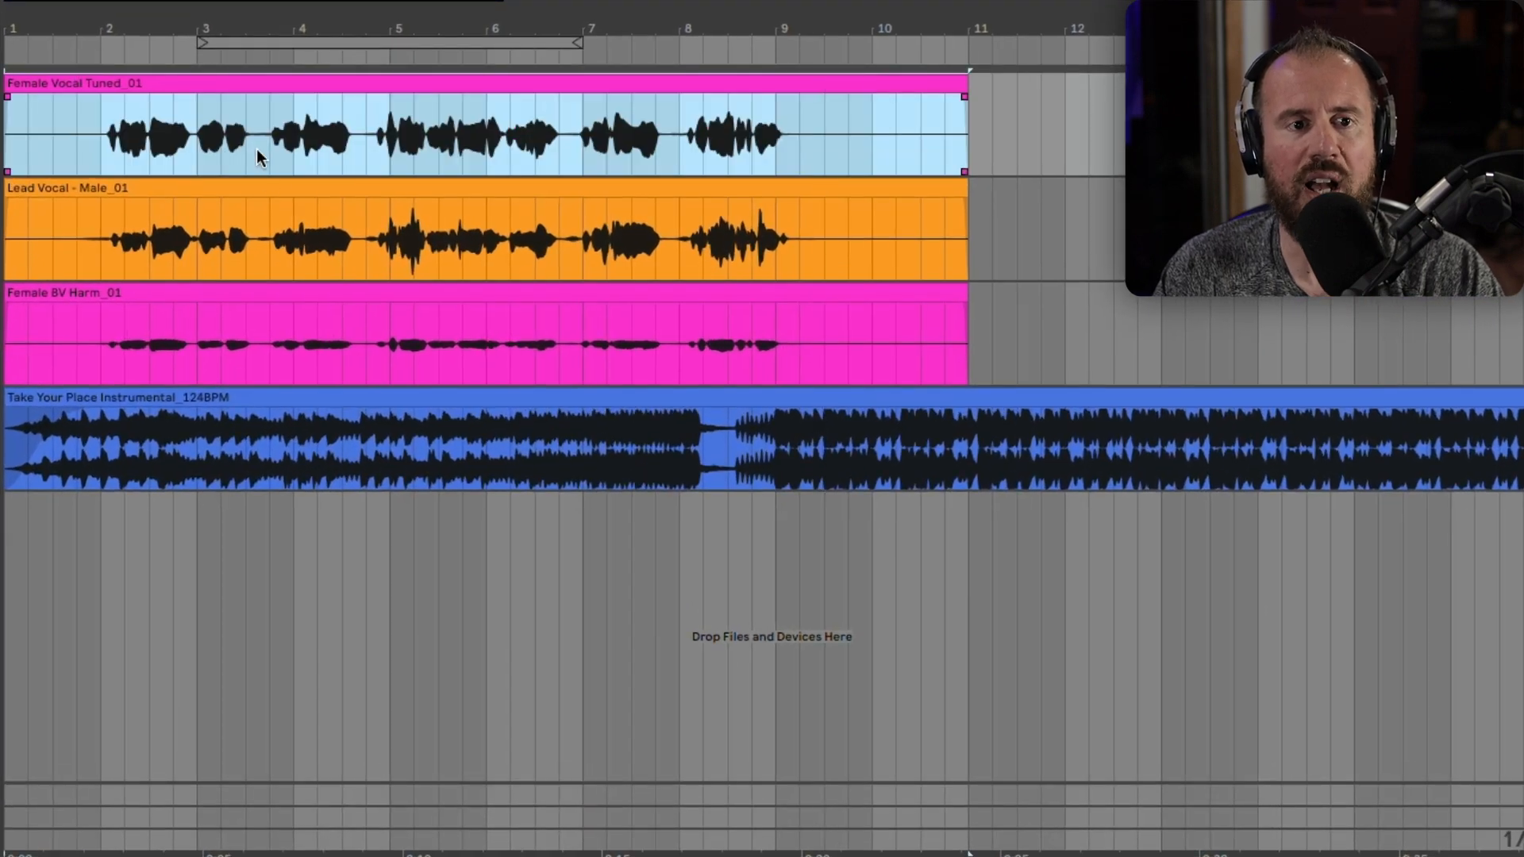
left_click_drag(78, 136, 4, 312)
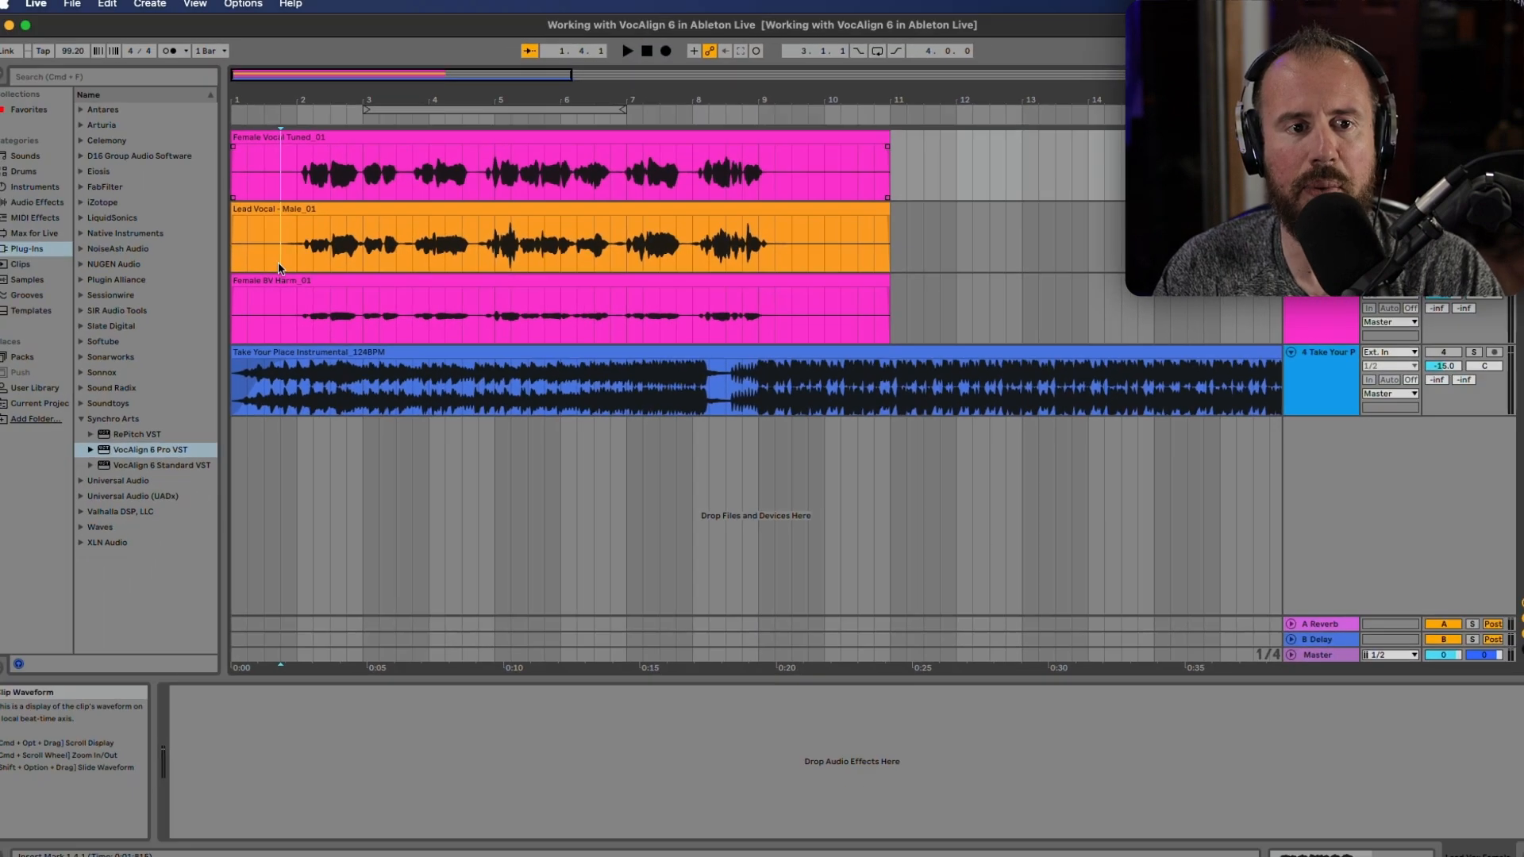
key("Delete")
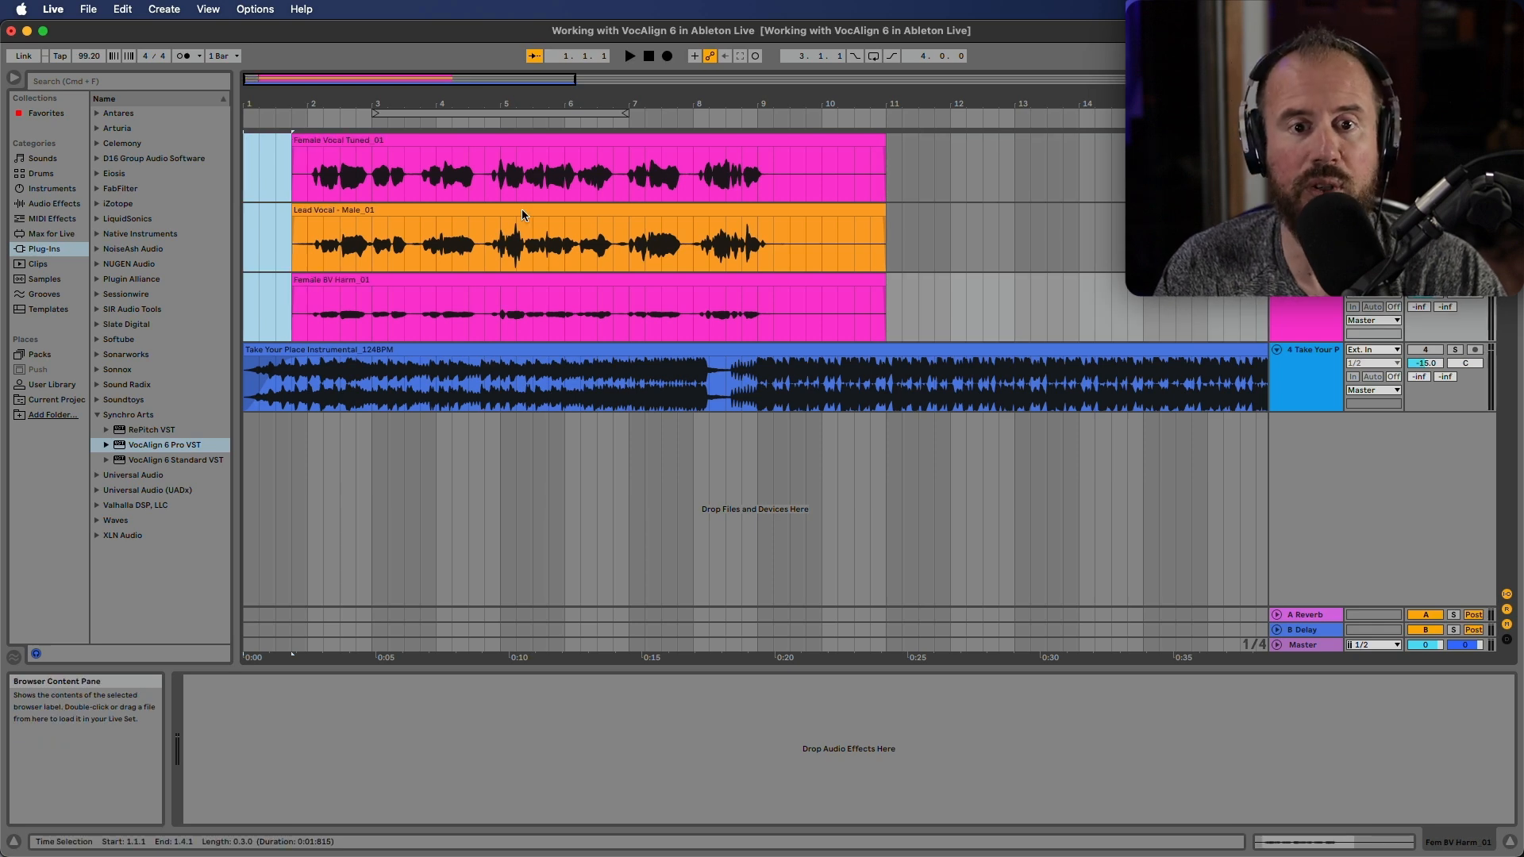
- Add the Synchro Arts VocAlign 6 Pro VST to the male lead vocal and female harmony tracks, closing each plug-in window
left_click(712, 142)
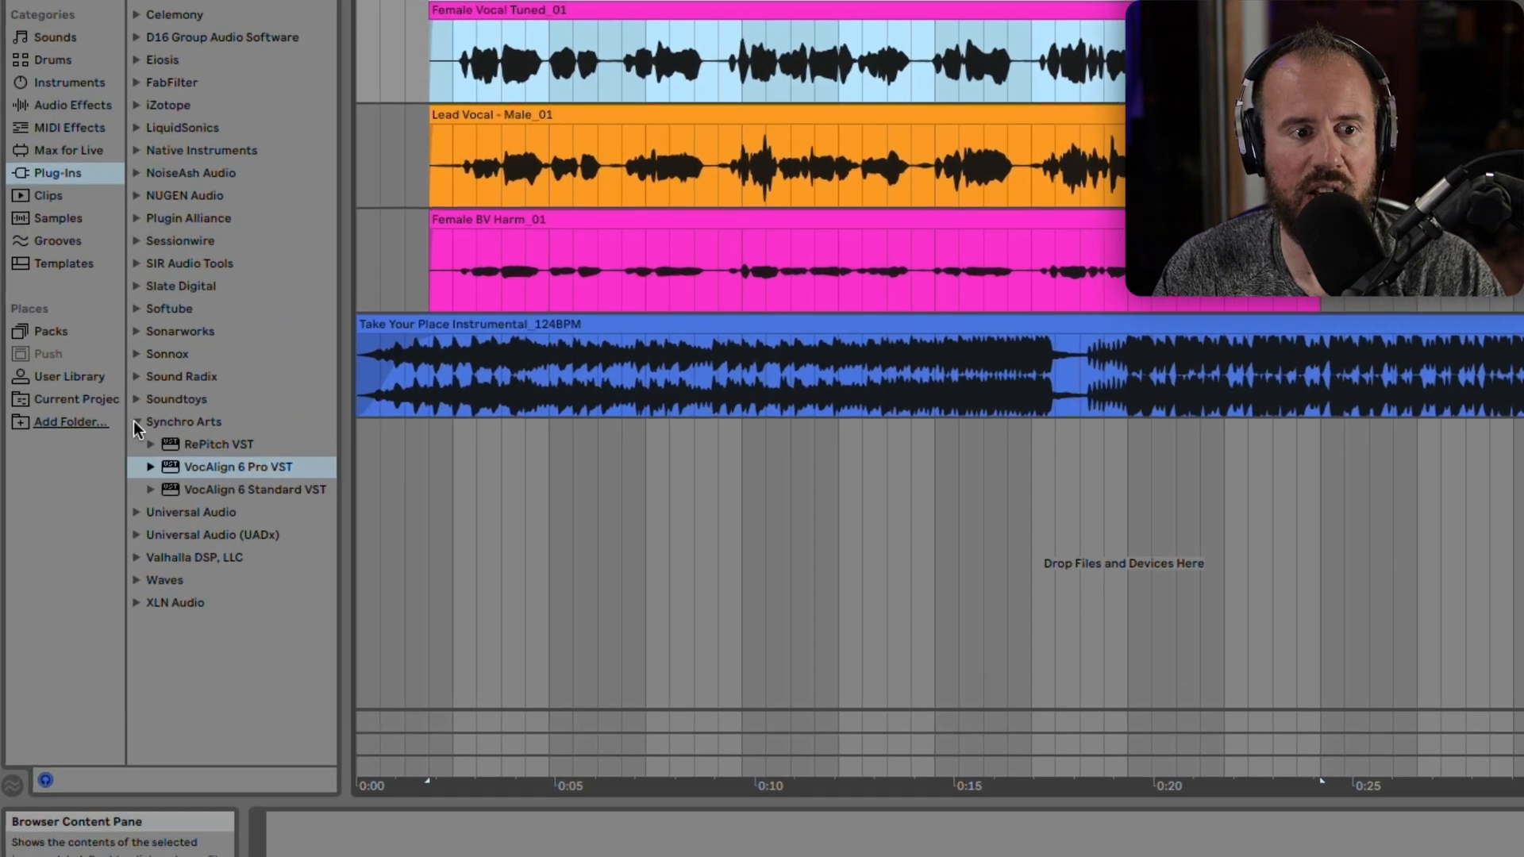
left_click(135, 421)
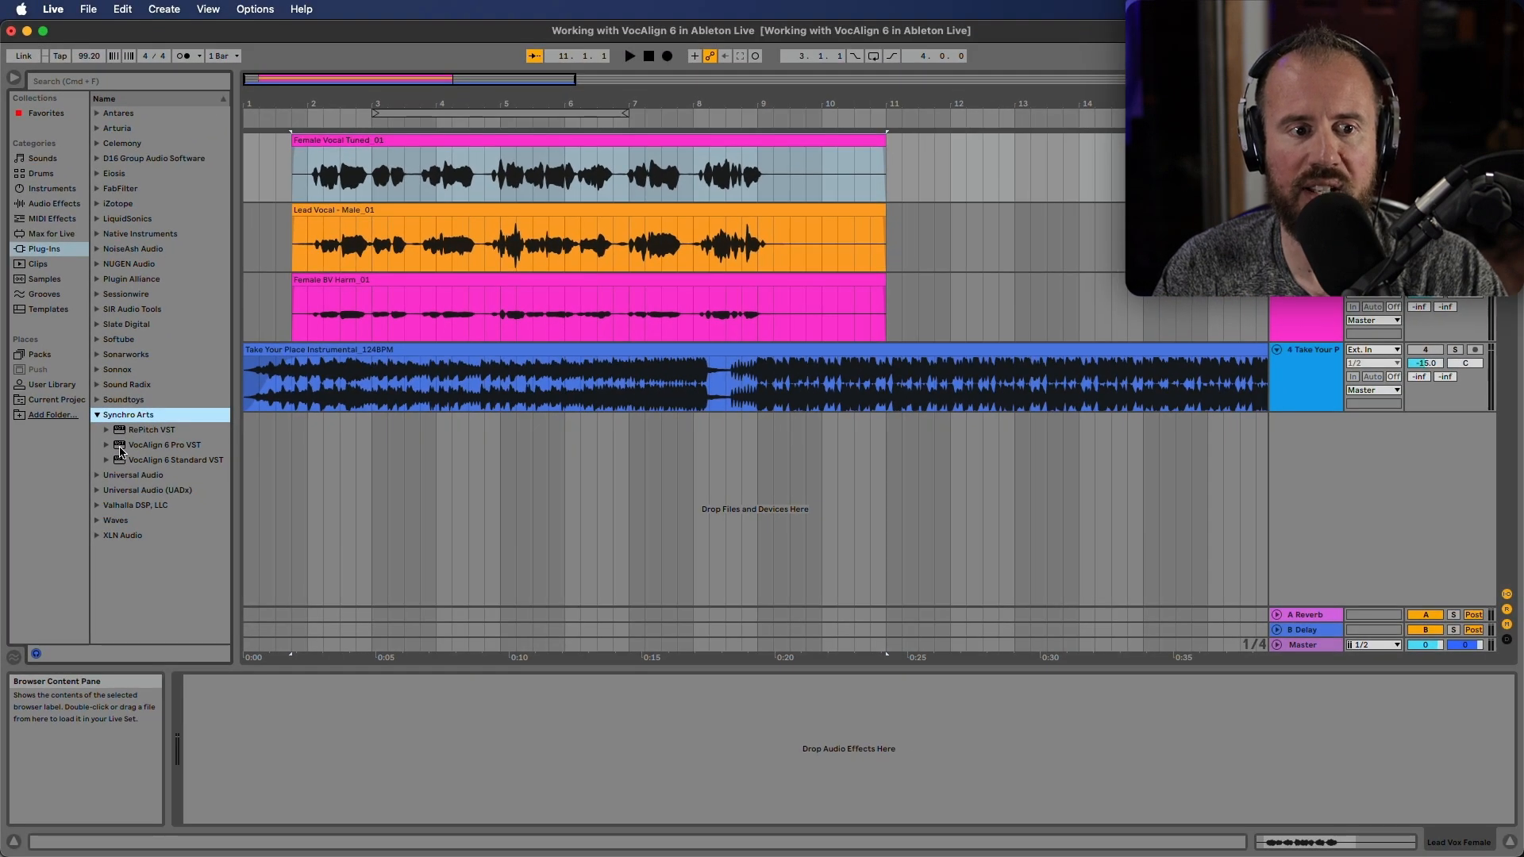
left_click_drag(121, 448, 639, 258)
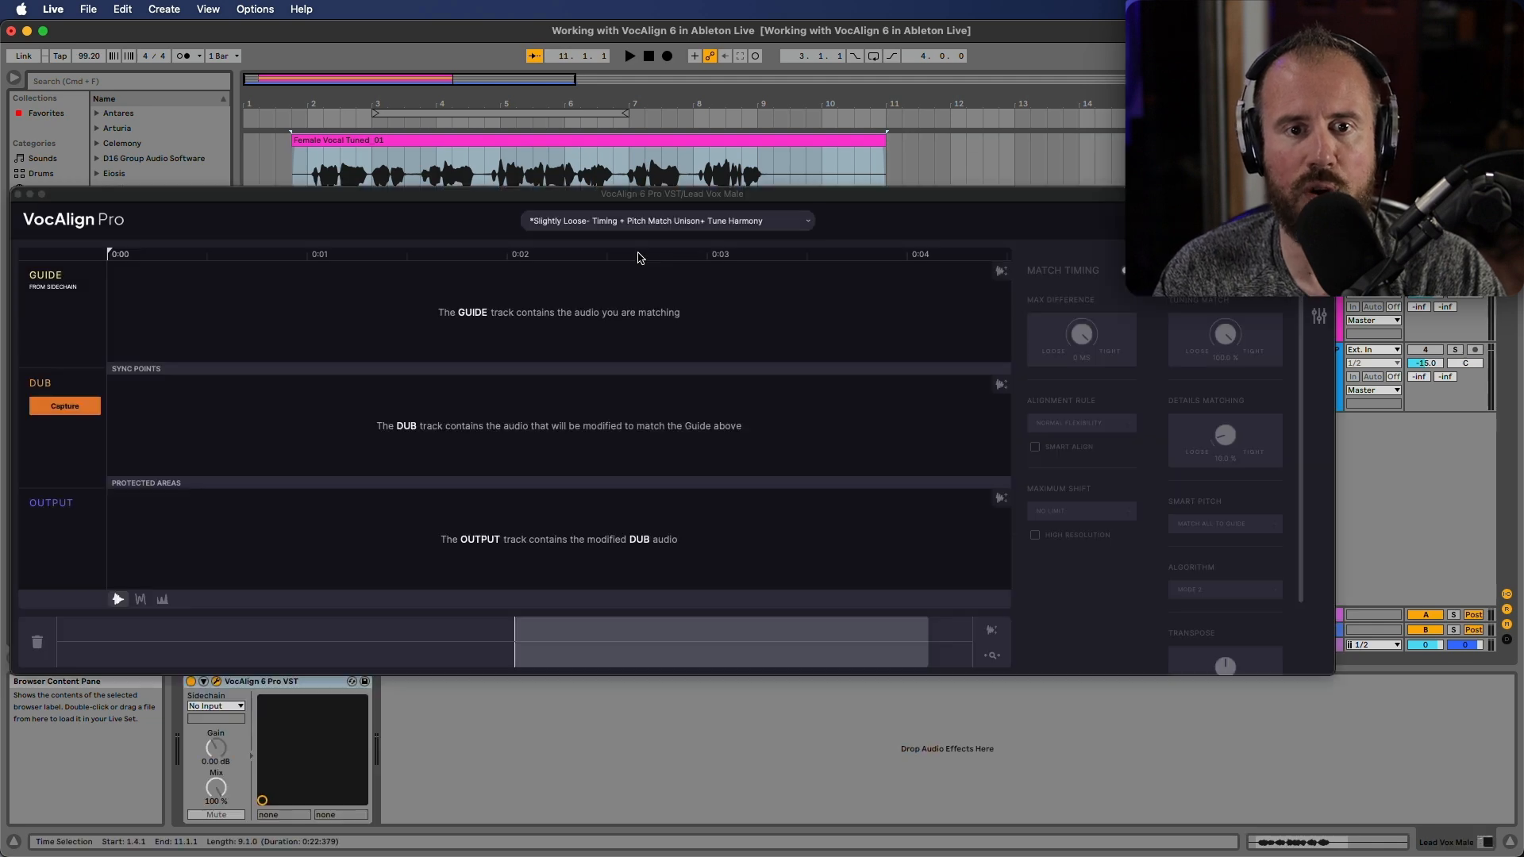
left_click(18, 195)
left_click_drag(128, 445, 445, 327)
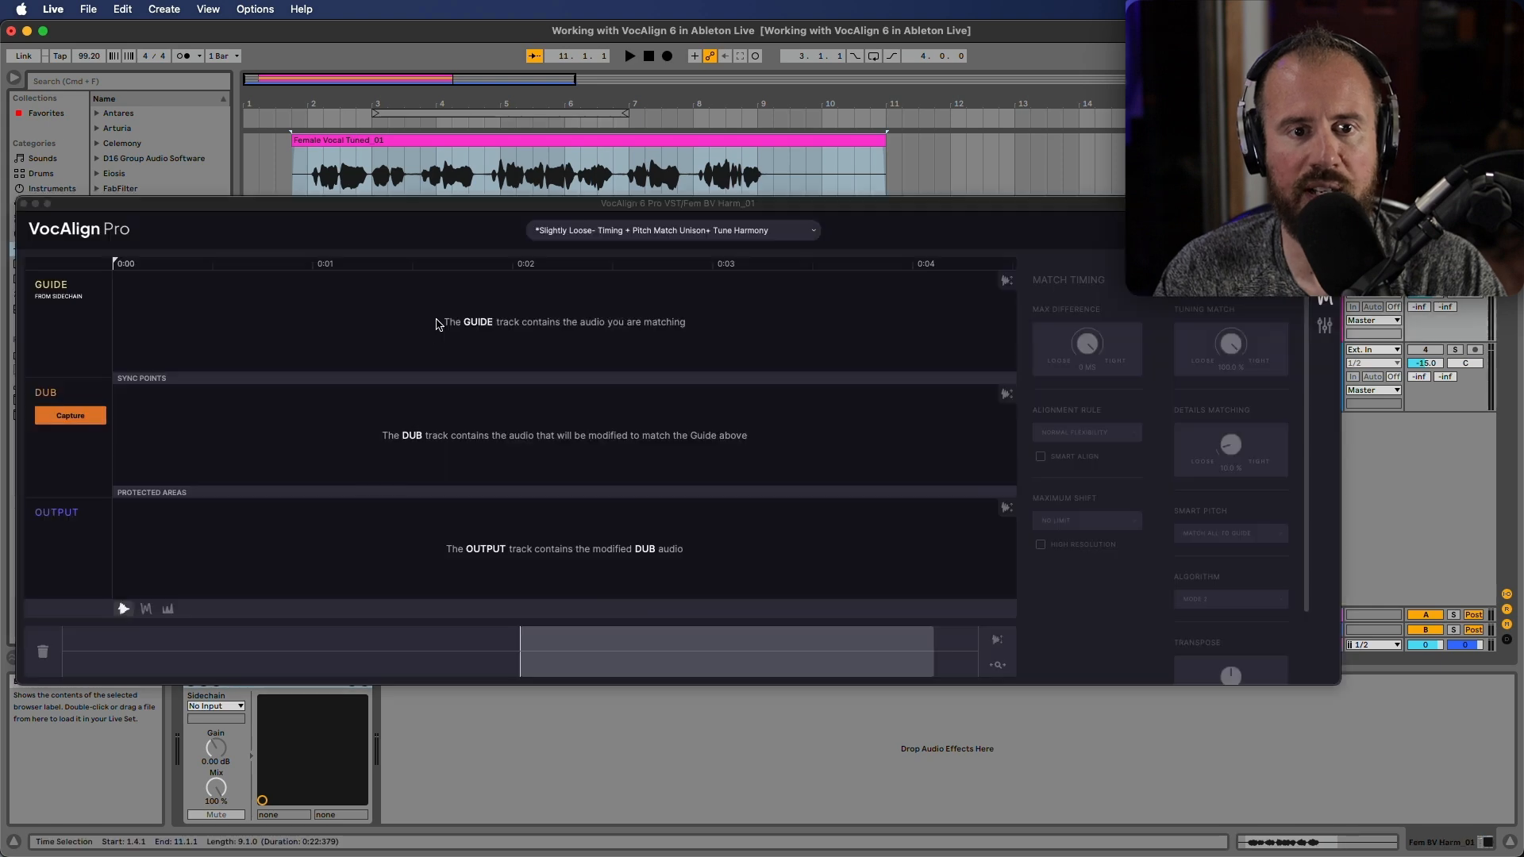
left_click(23, 203)
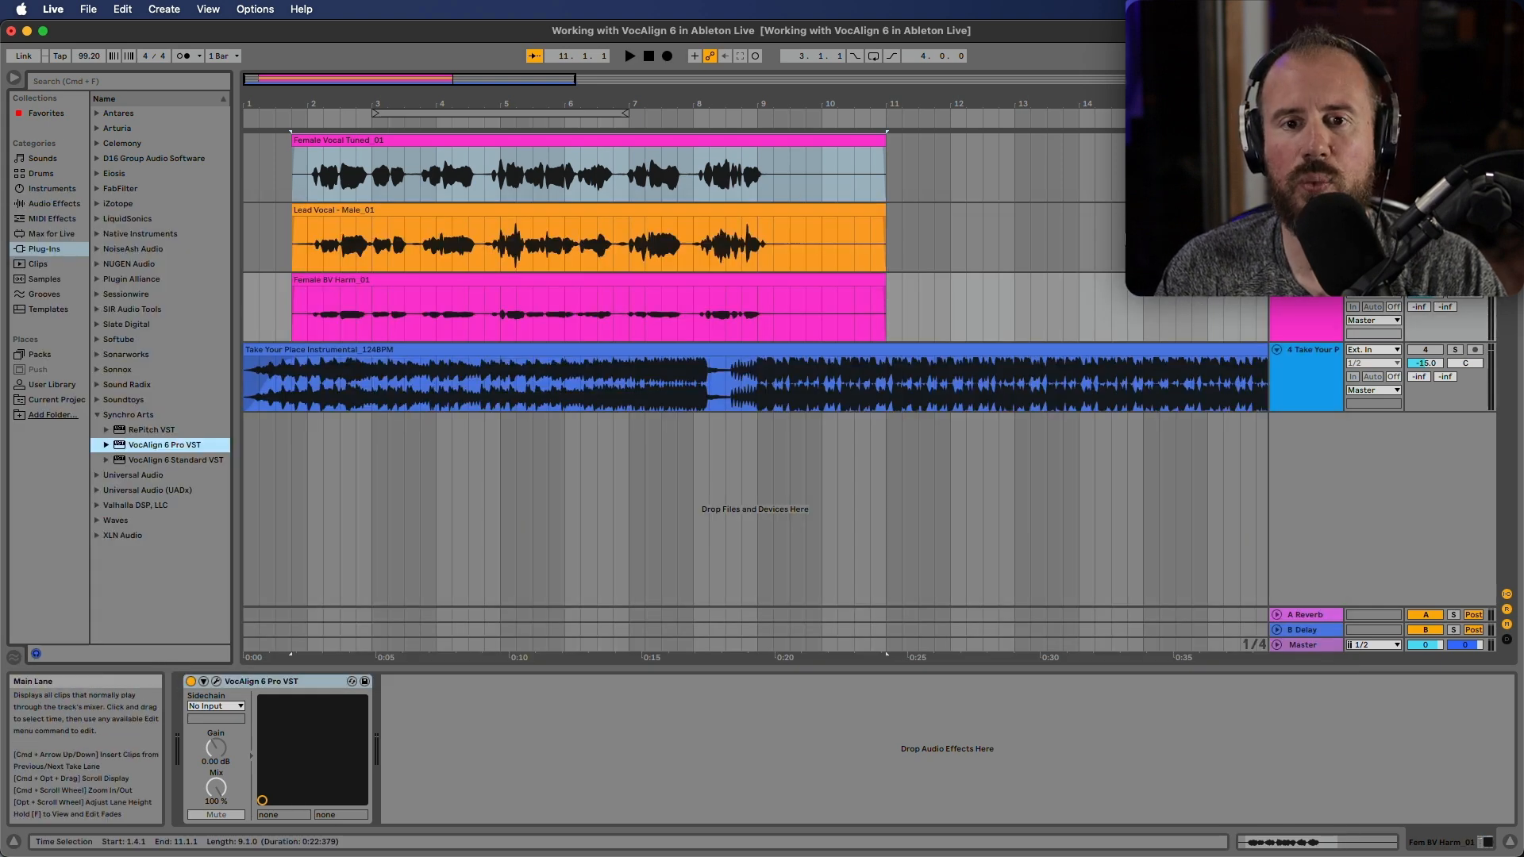
- Set the sidechain source of VocAlign 6 Pro on the Lead Vox Male track to Lead Vox Female
left_click(1305, 209)
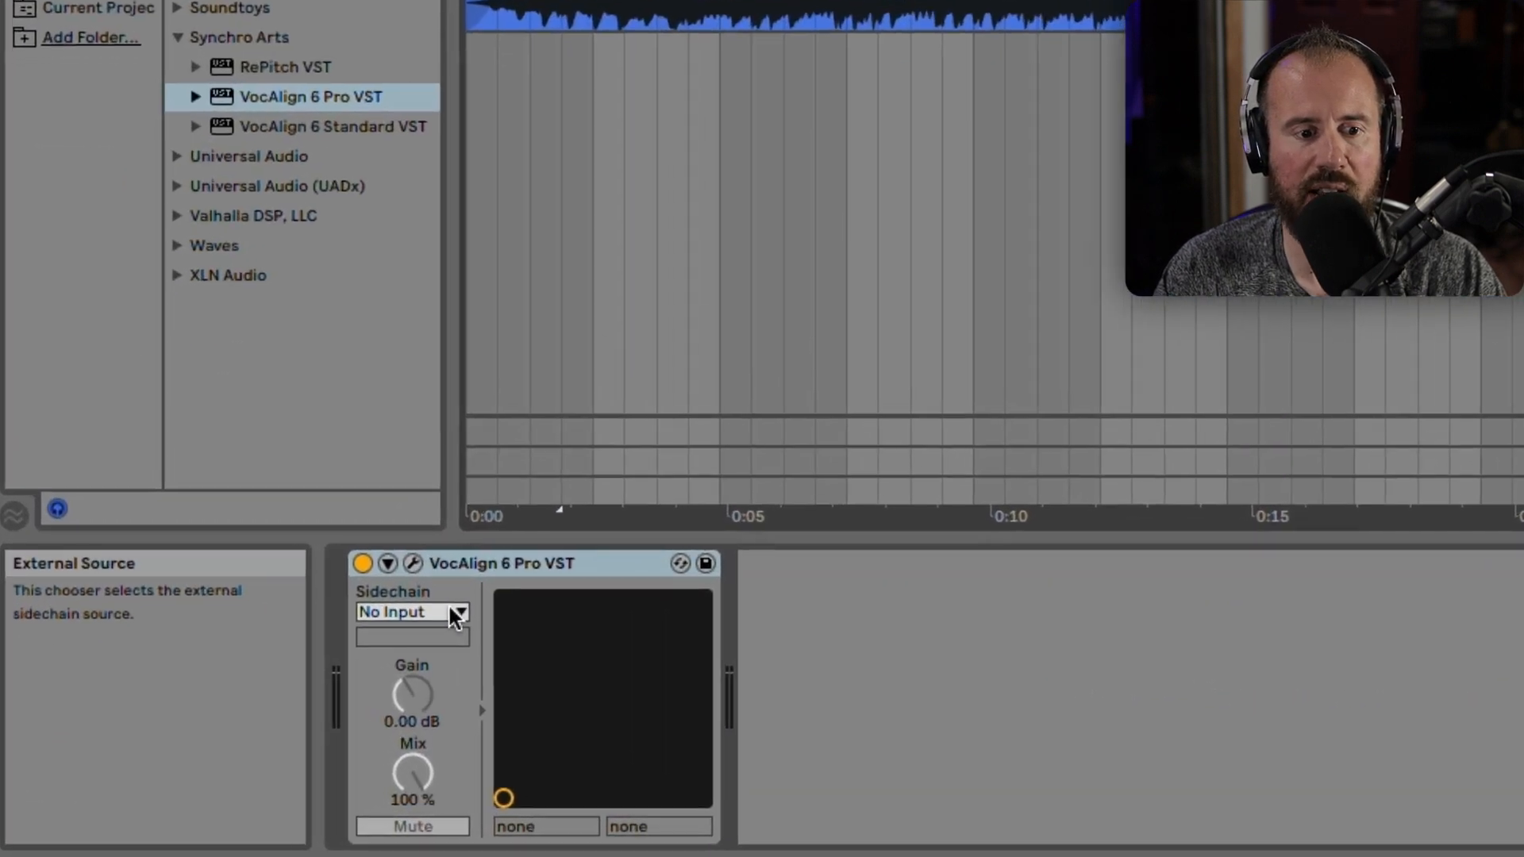
left_click(238, 706)
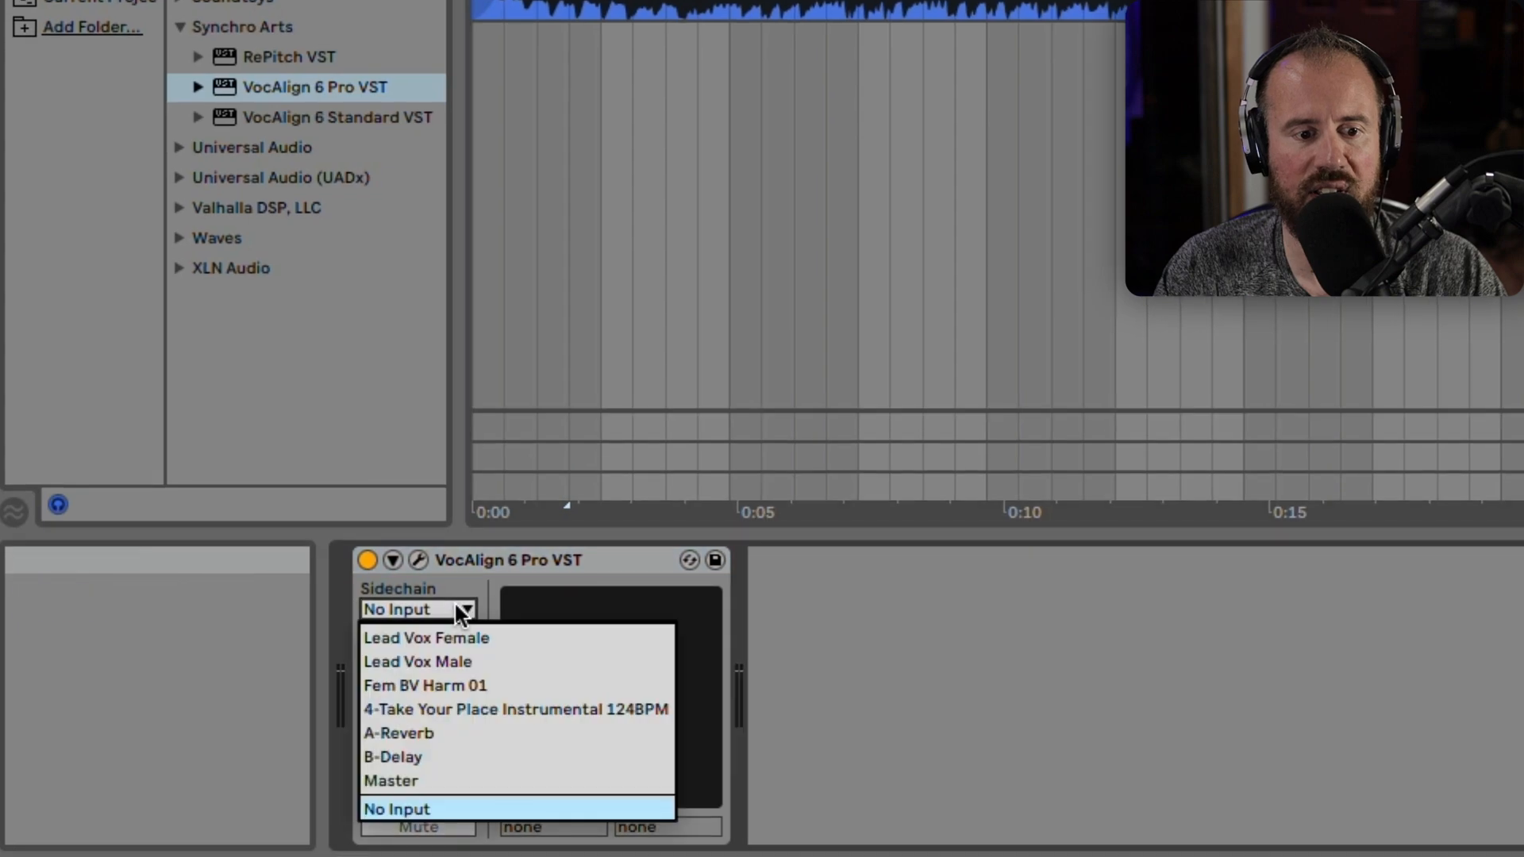
left_click(452, 637)
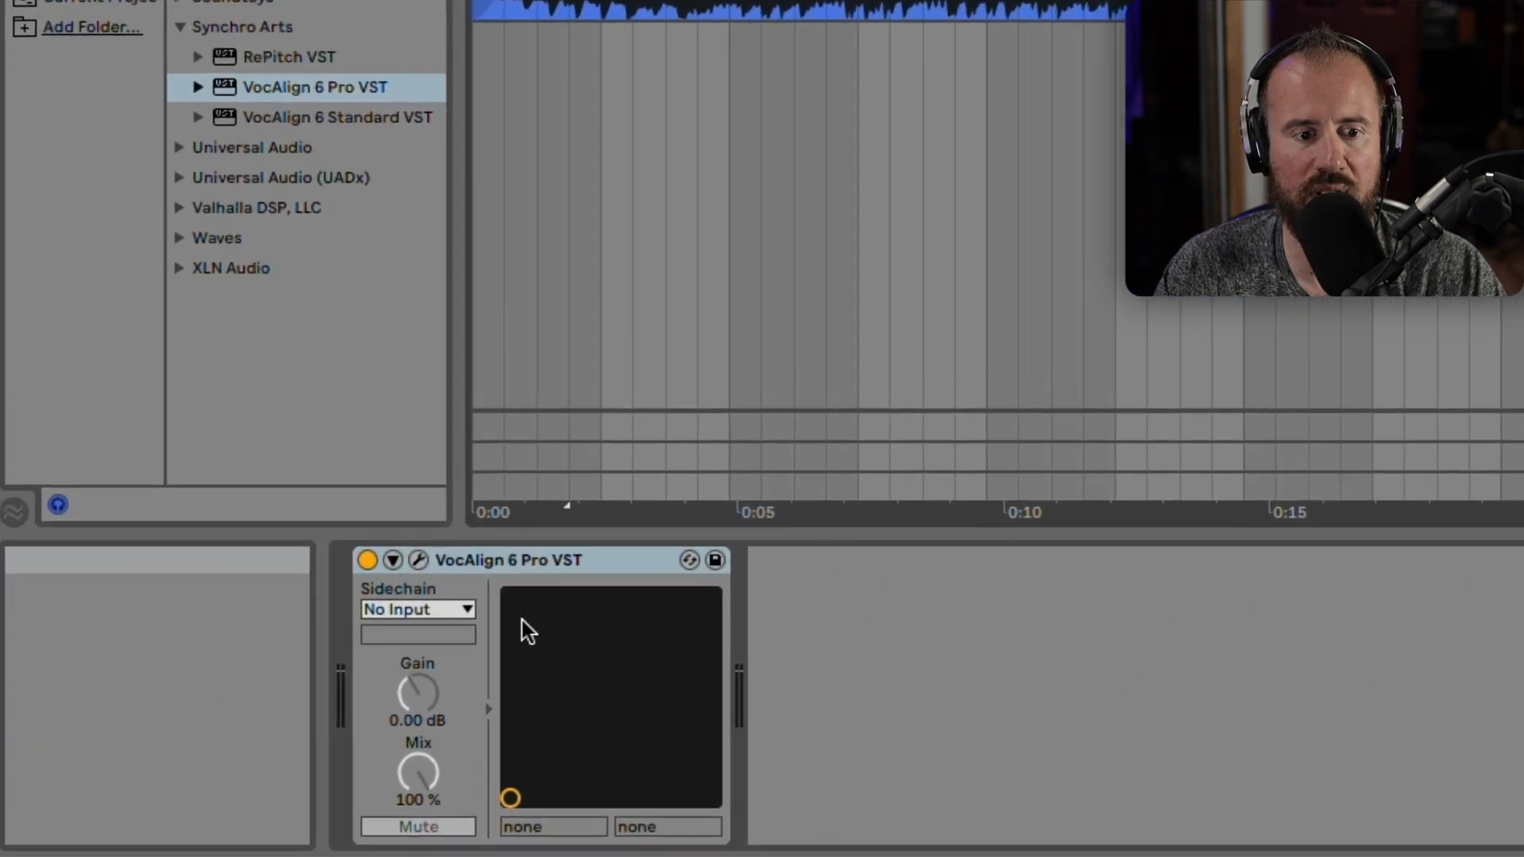
left_click(390, 632)
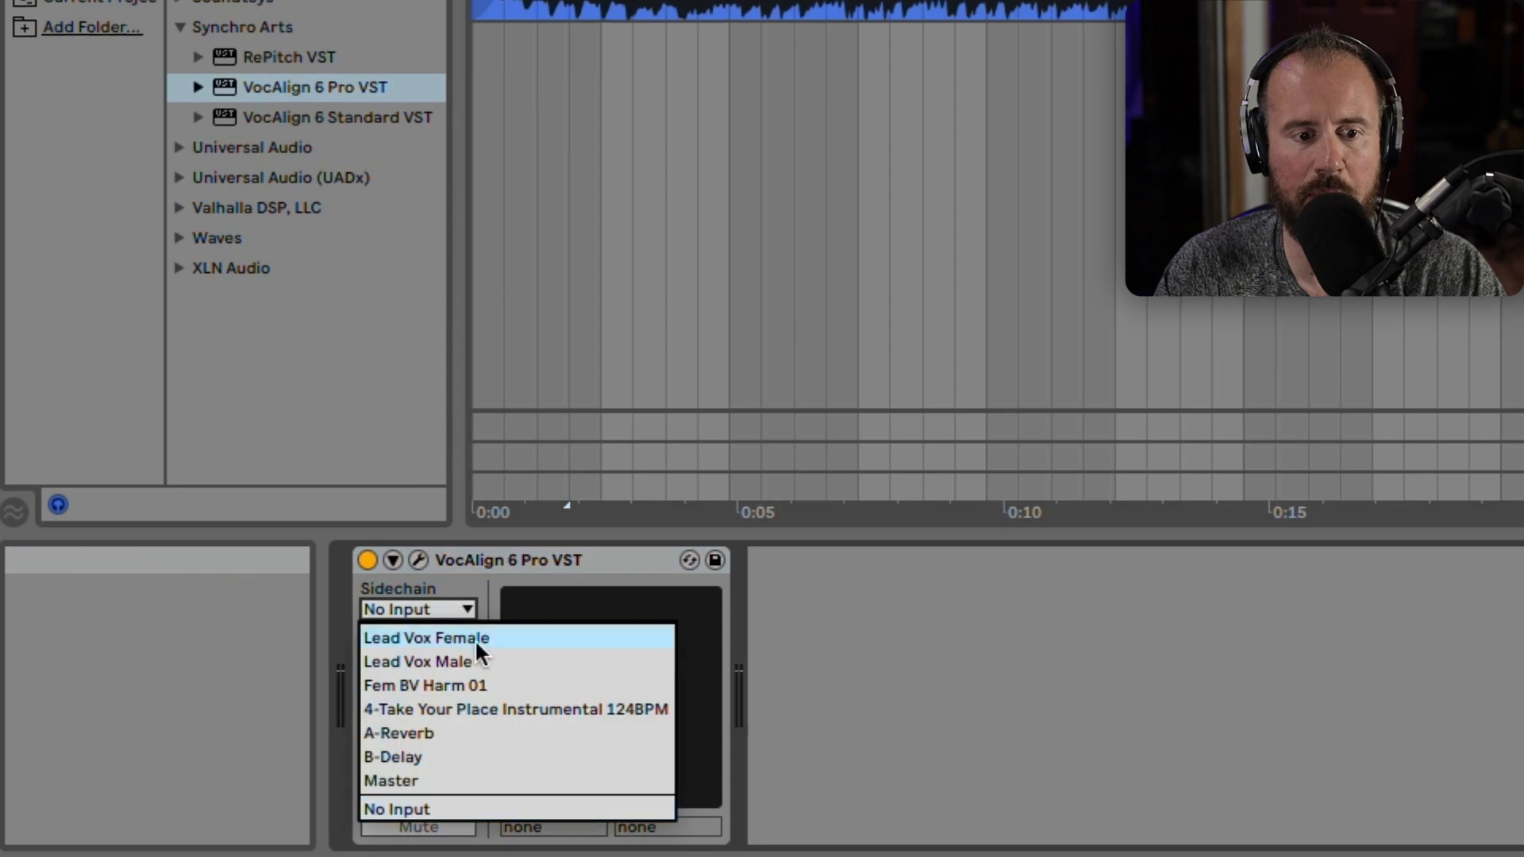
left_click(474, 640)
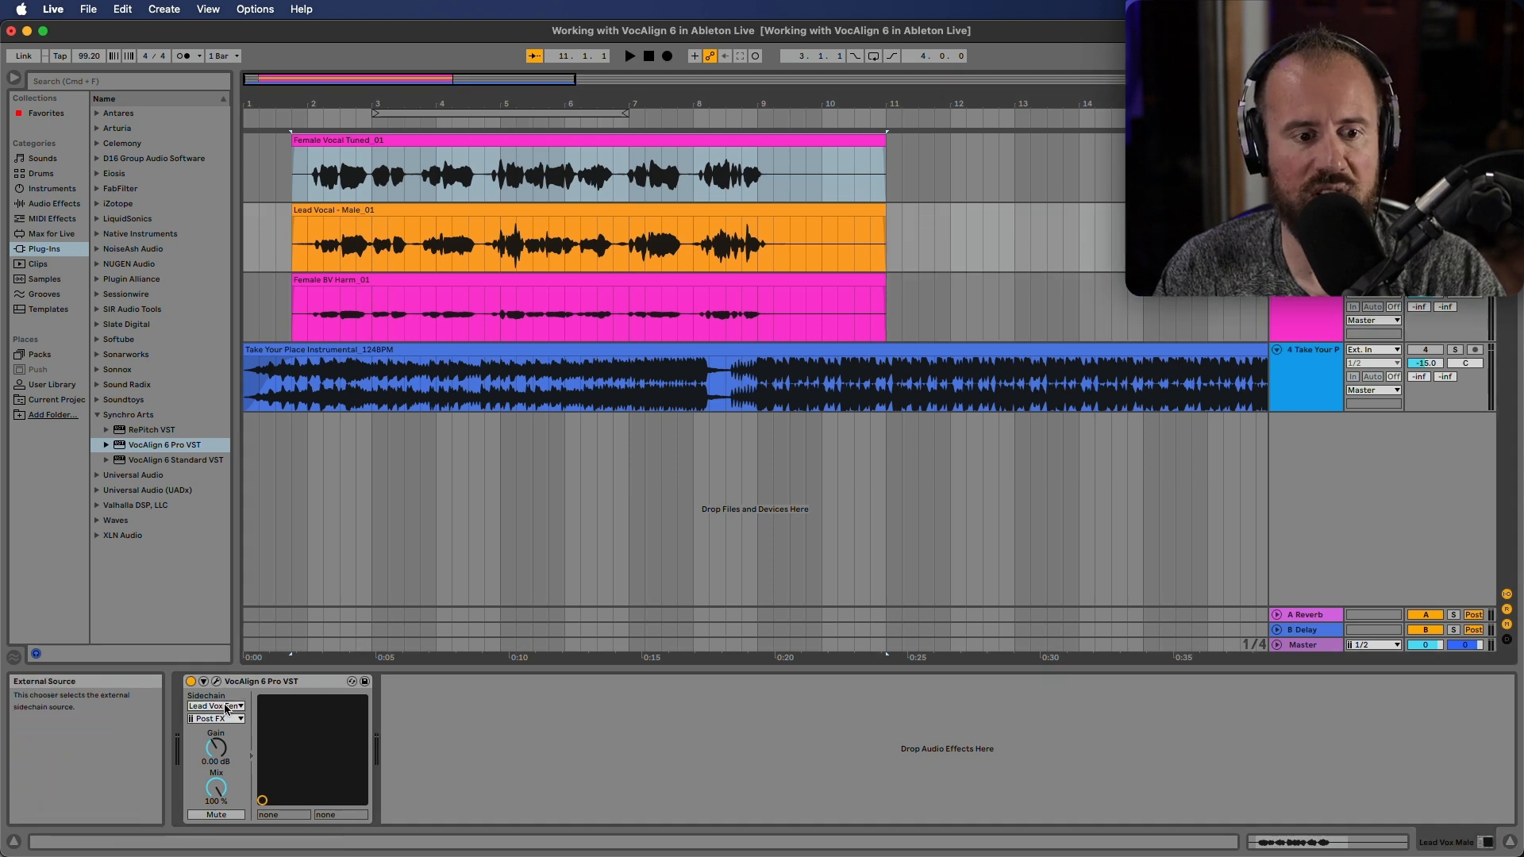
- Capture the male dub and sidechained female guide in VocAlign, inspect the aligned output, and close the plug-in window
left_click(216, 682)
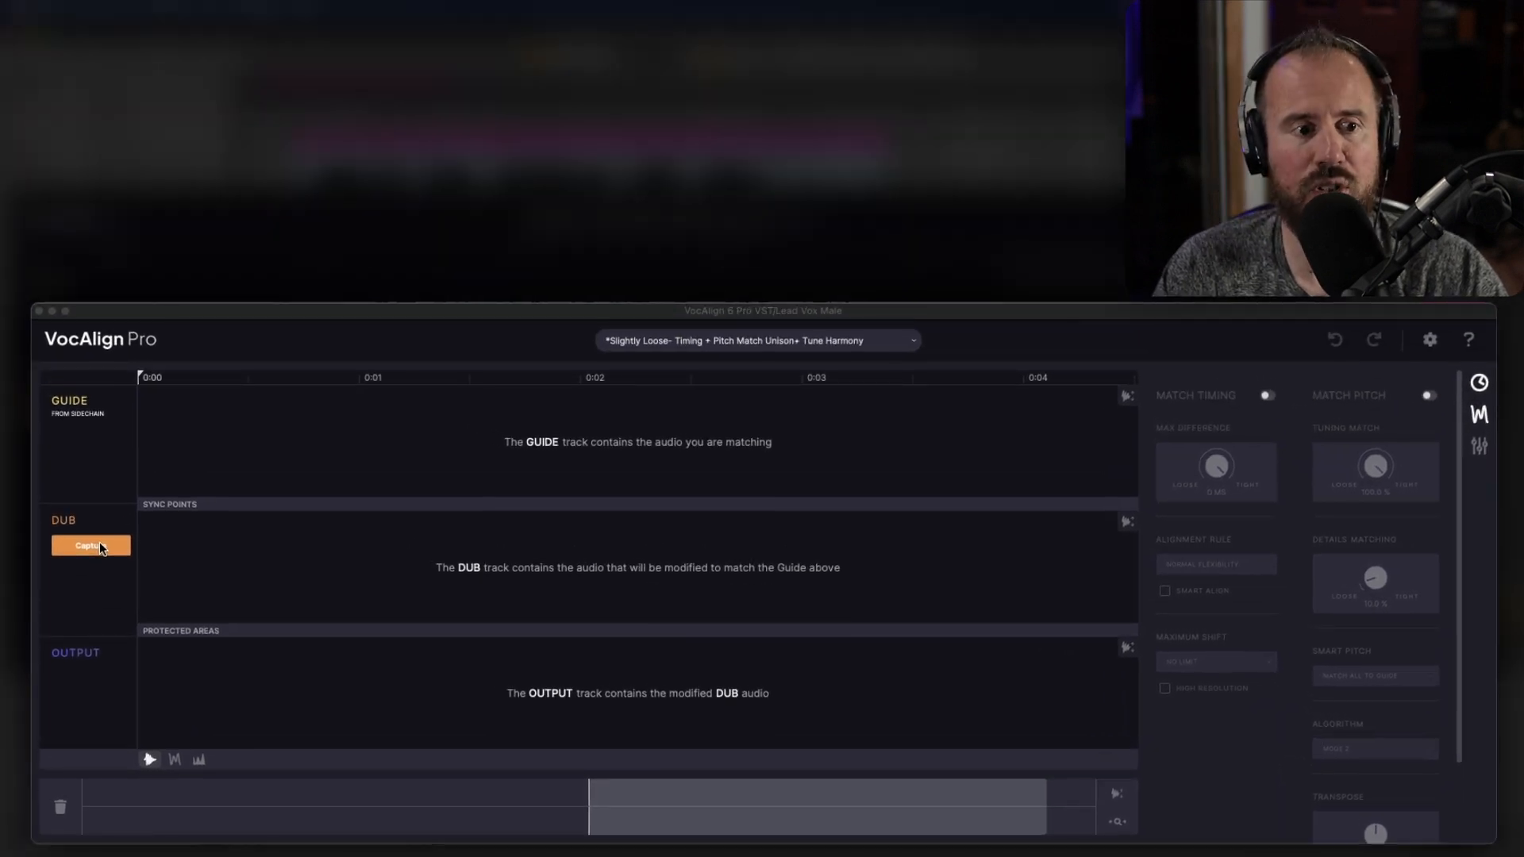
left_click(100, 545)
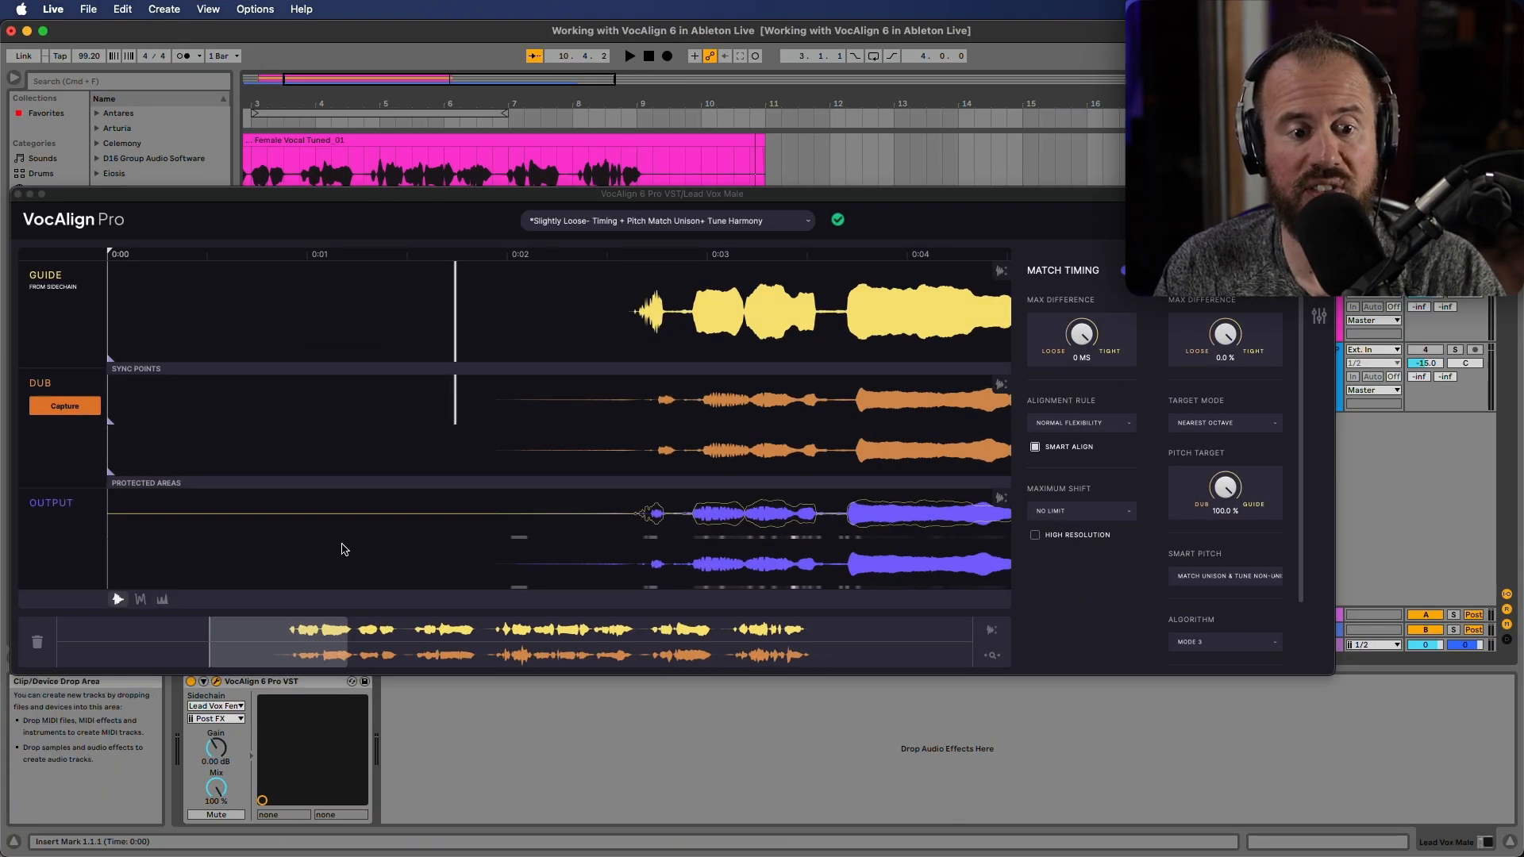
left_click_drag(322, 644, 372, 645)
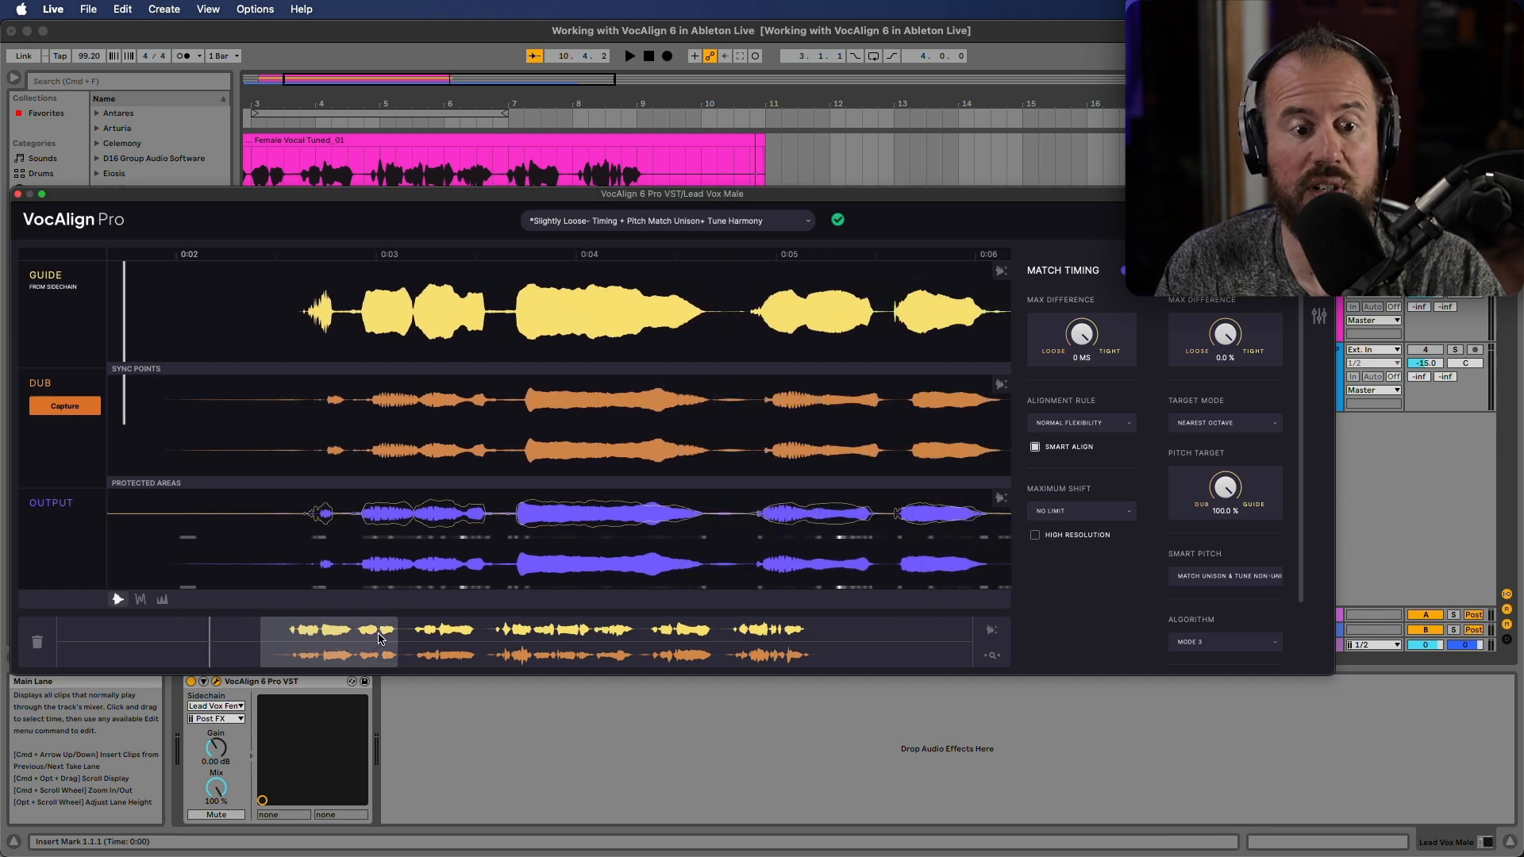
left_click(18, 194)
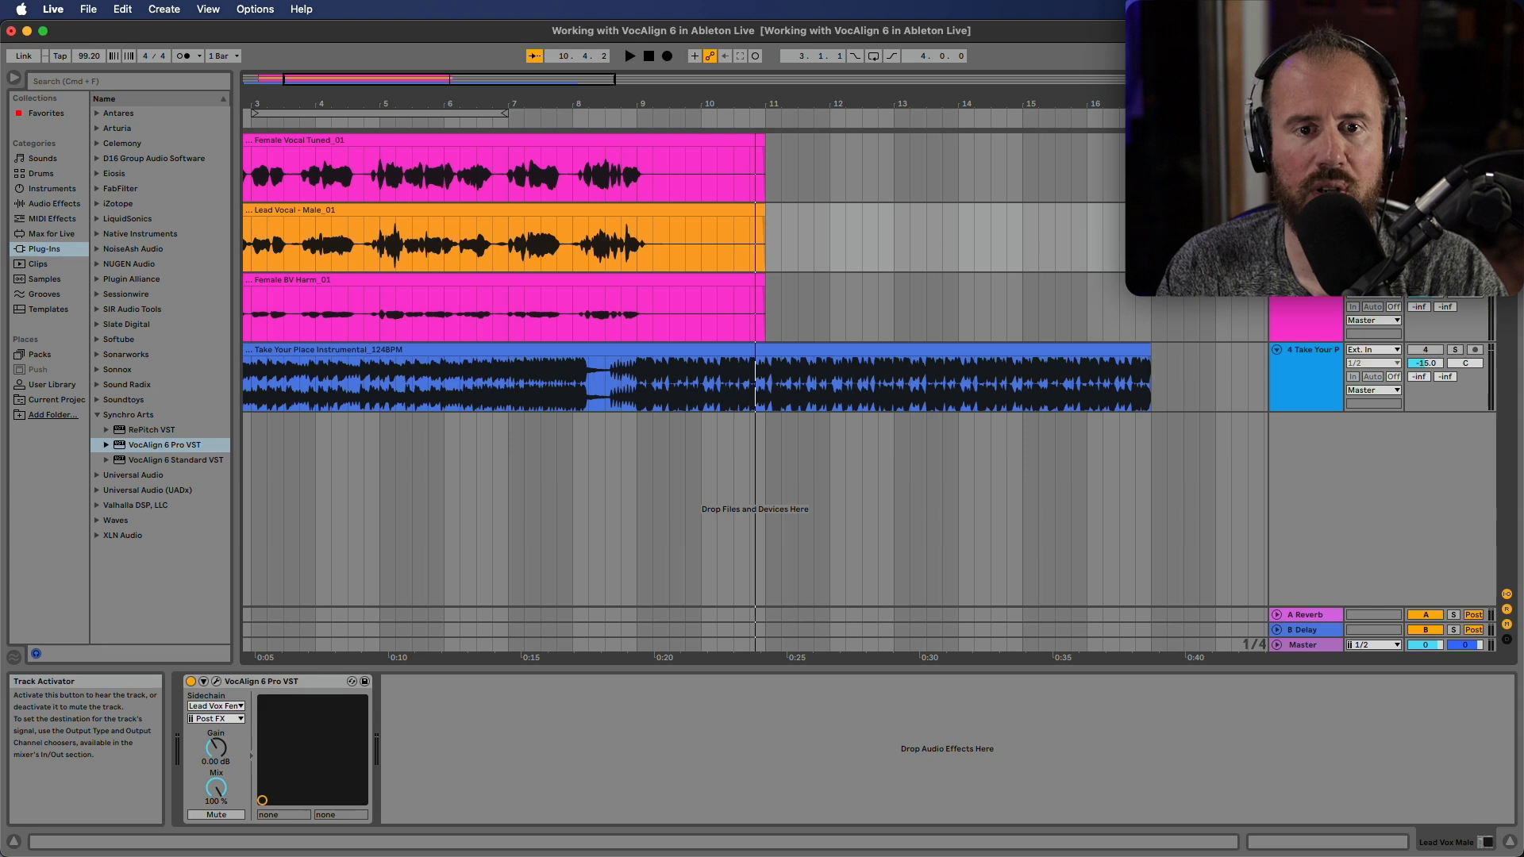
- Play the arrangement from 2.1.1, reopen VocAlign on the male lead and compare guide, dub and output waveforms near the vocal's start
scroll(897, 281, "left", 3)
left_click(307, 242)
key("space")
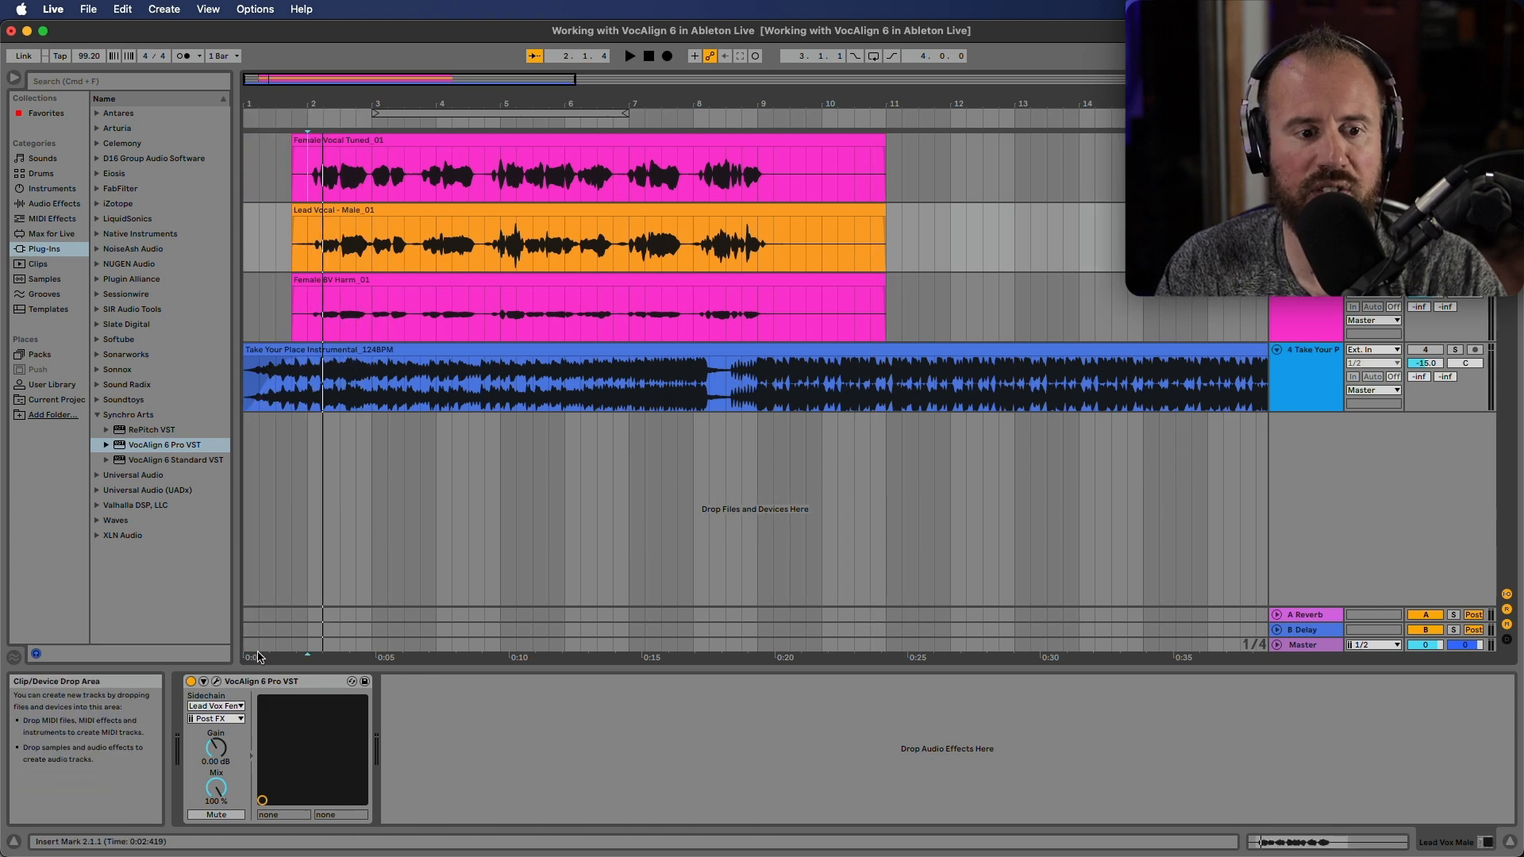
left_click(216, 681)
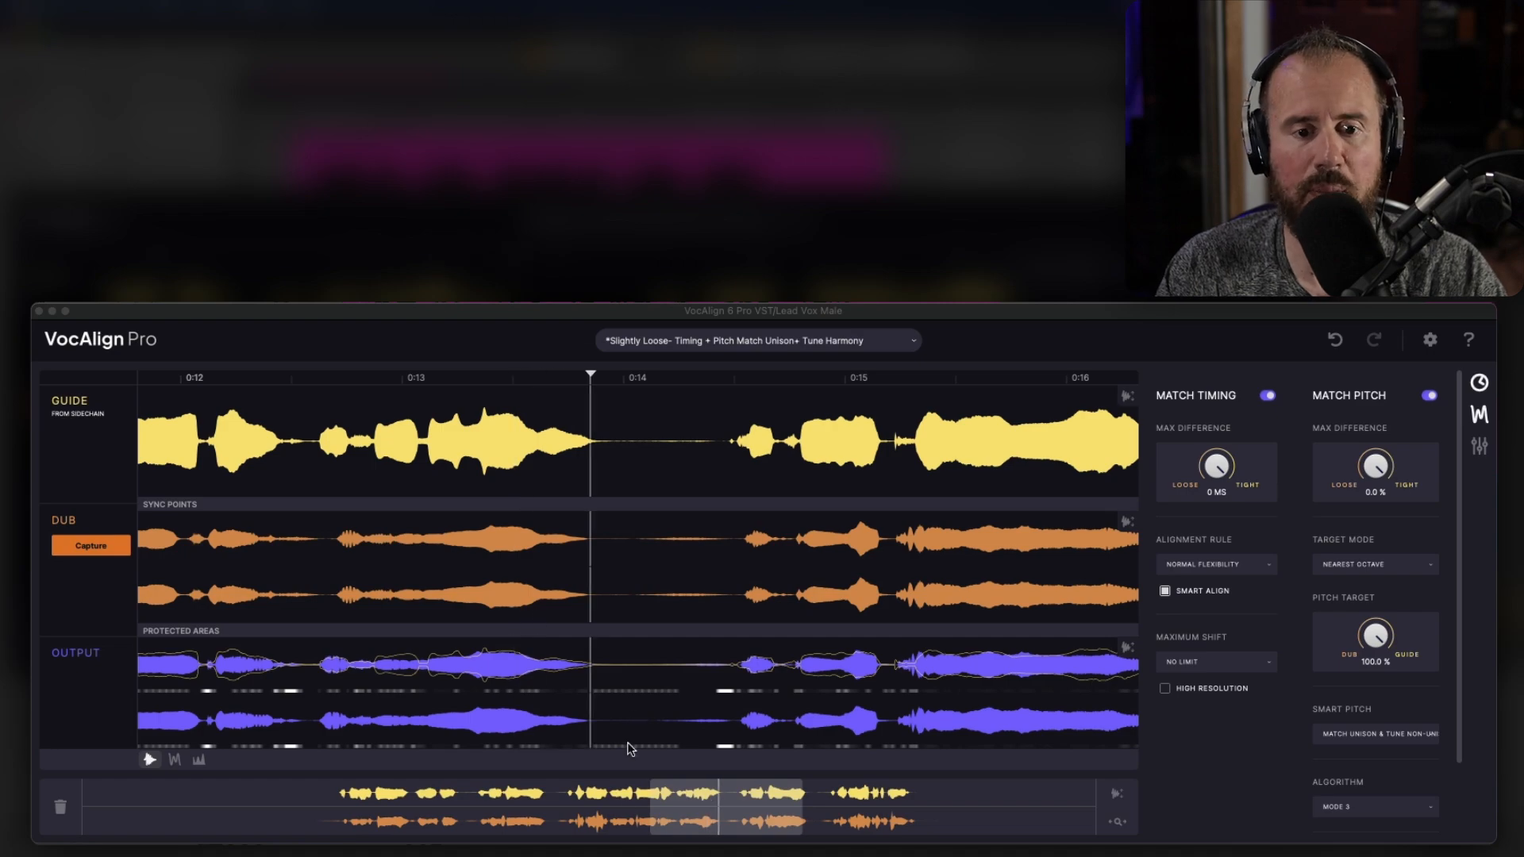
left_click_drag(696, 825, 320, 808)
left_click_drag(481, 807, 467, 811)
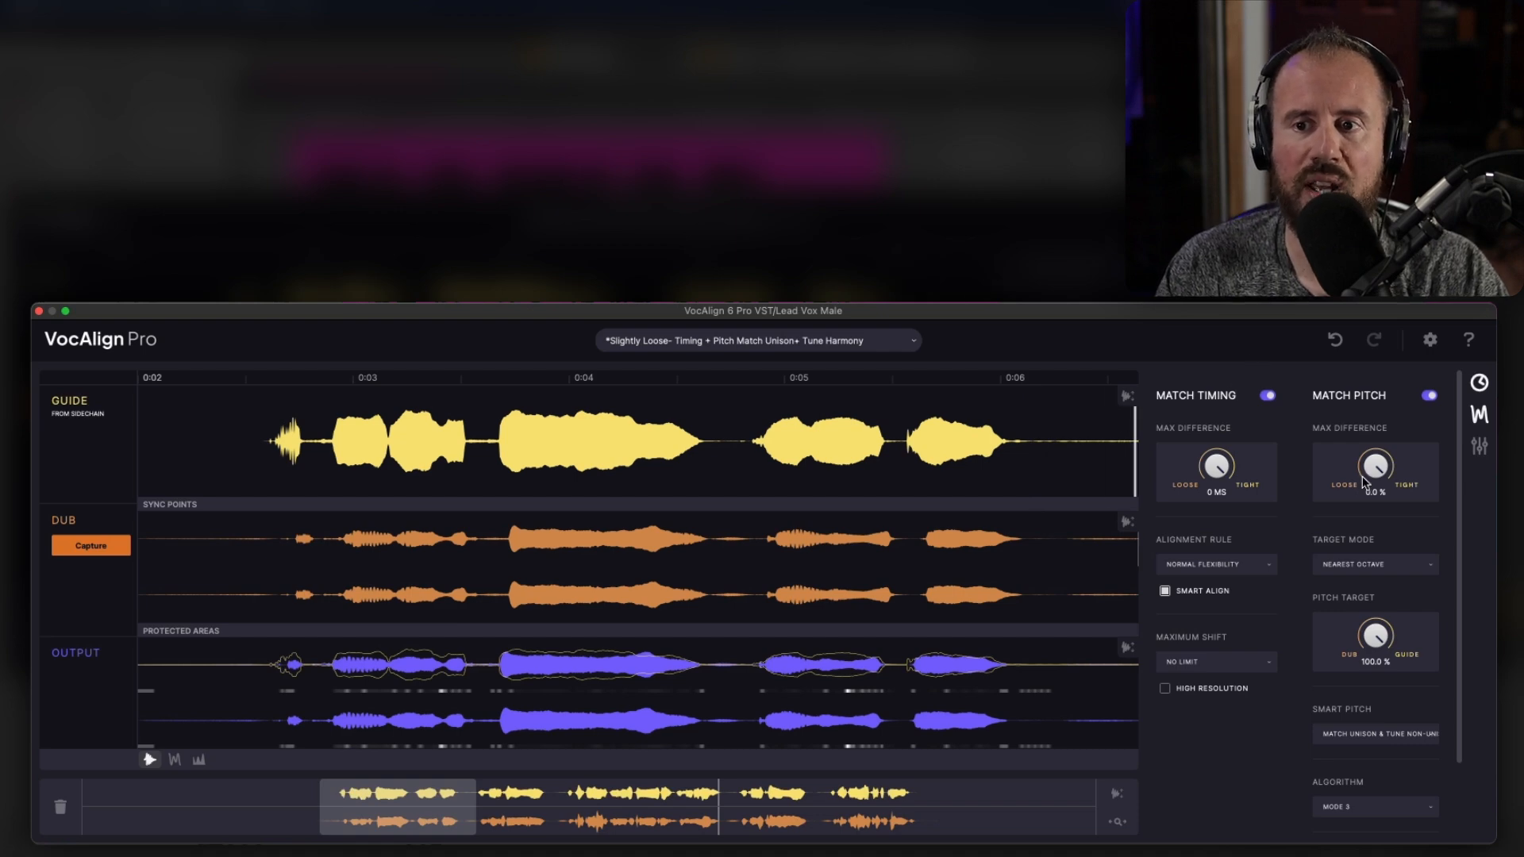
- Compare the male vocal with Match Timing off and on, leaving both the timing and pitch settings displayed
left_click(1479, 387)
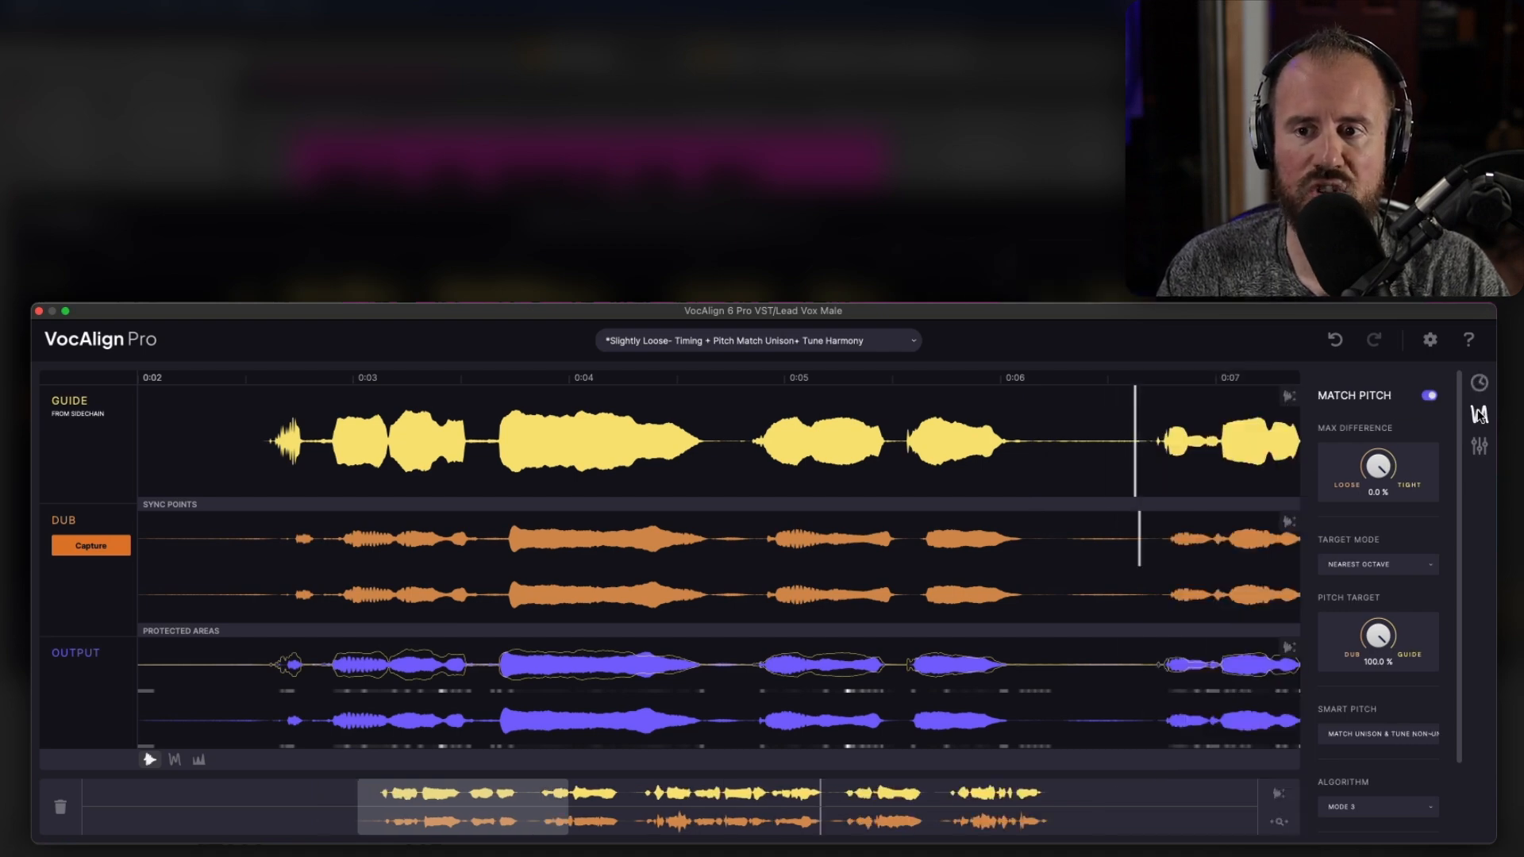
left_click(1477, 414)
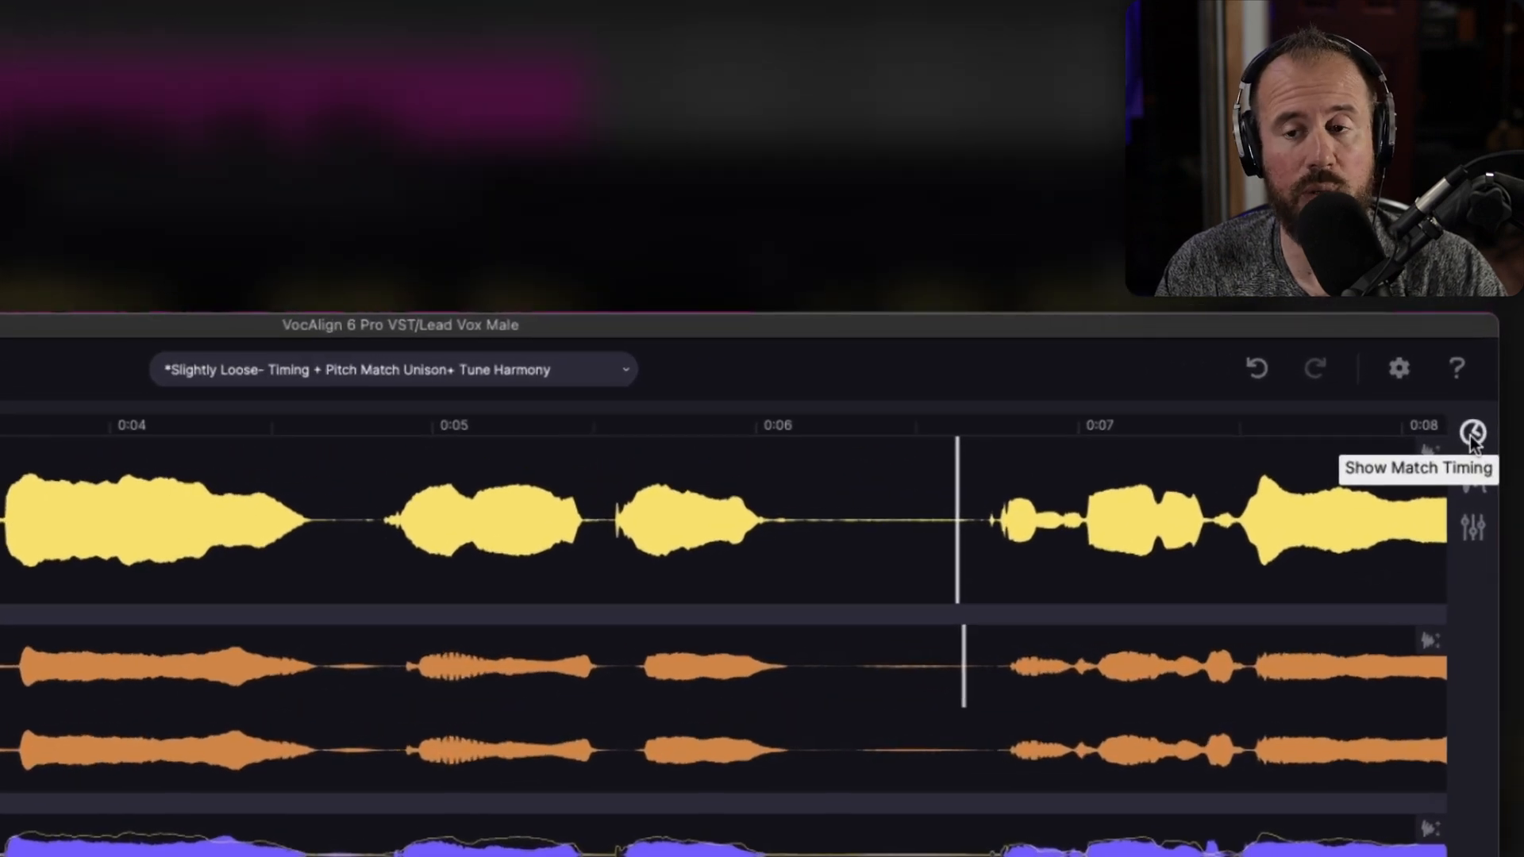
left_click(1478, 392)
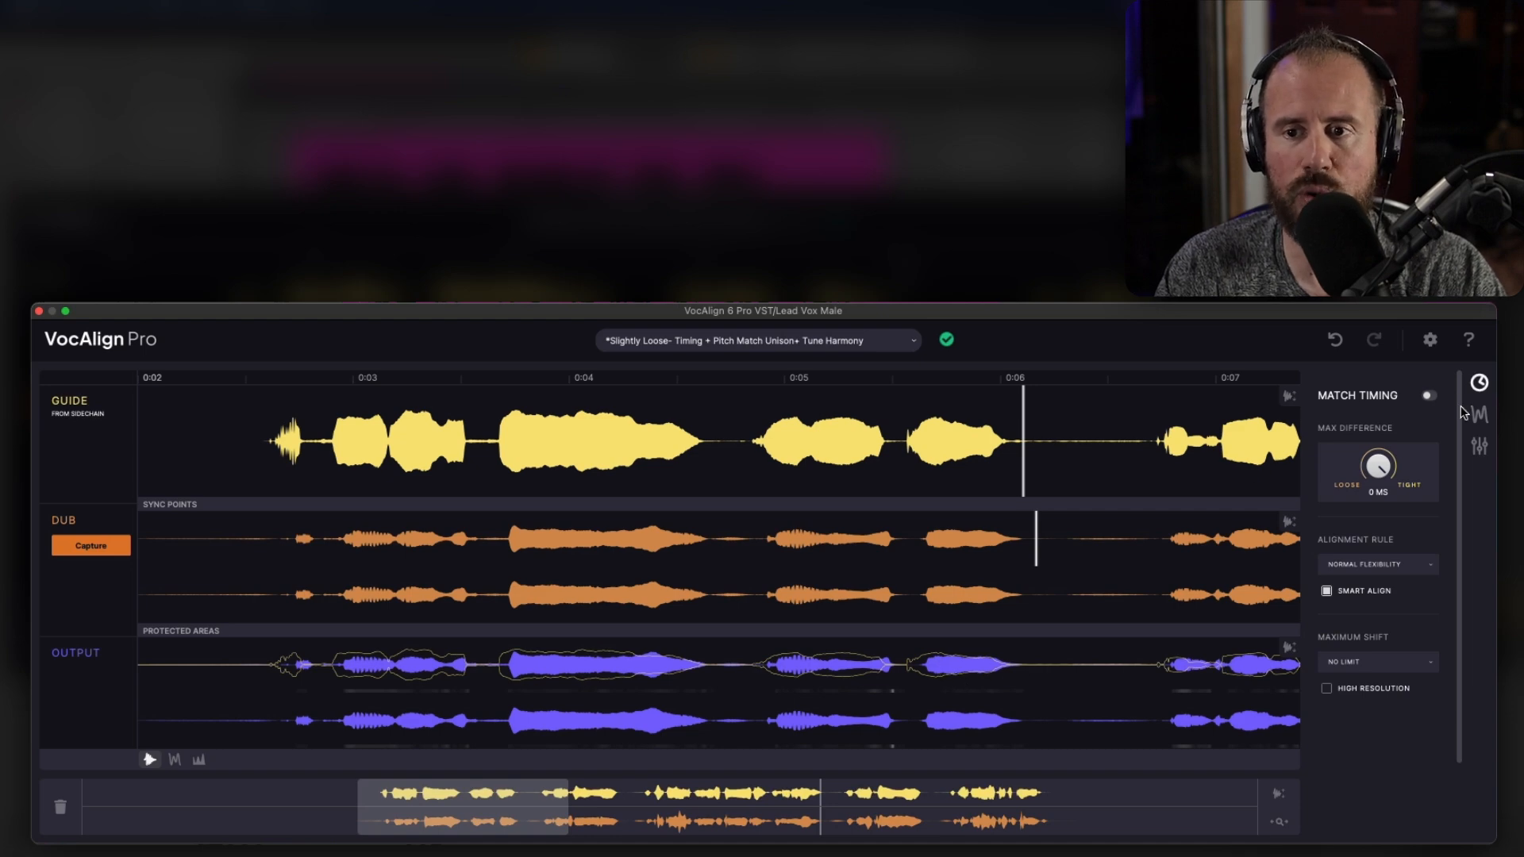
left_click(1429, 395)
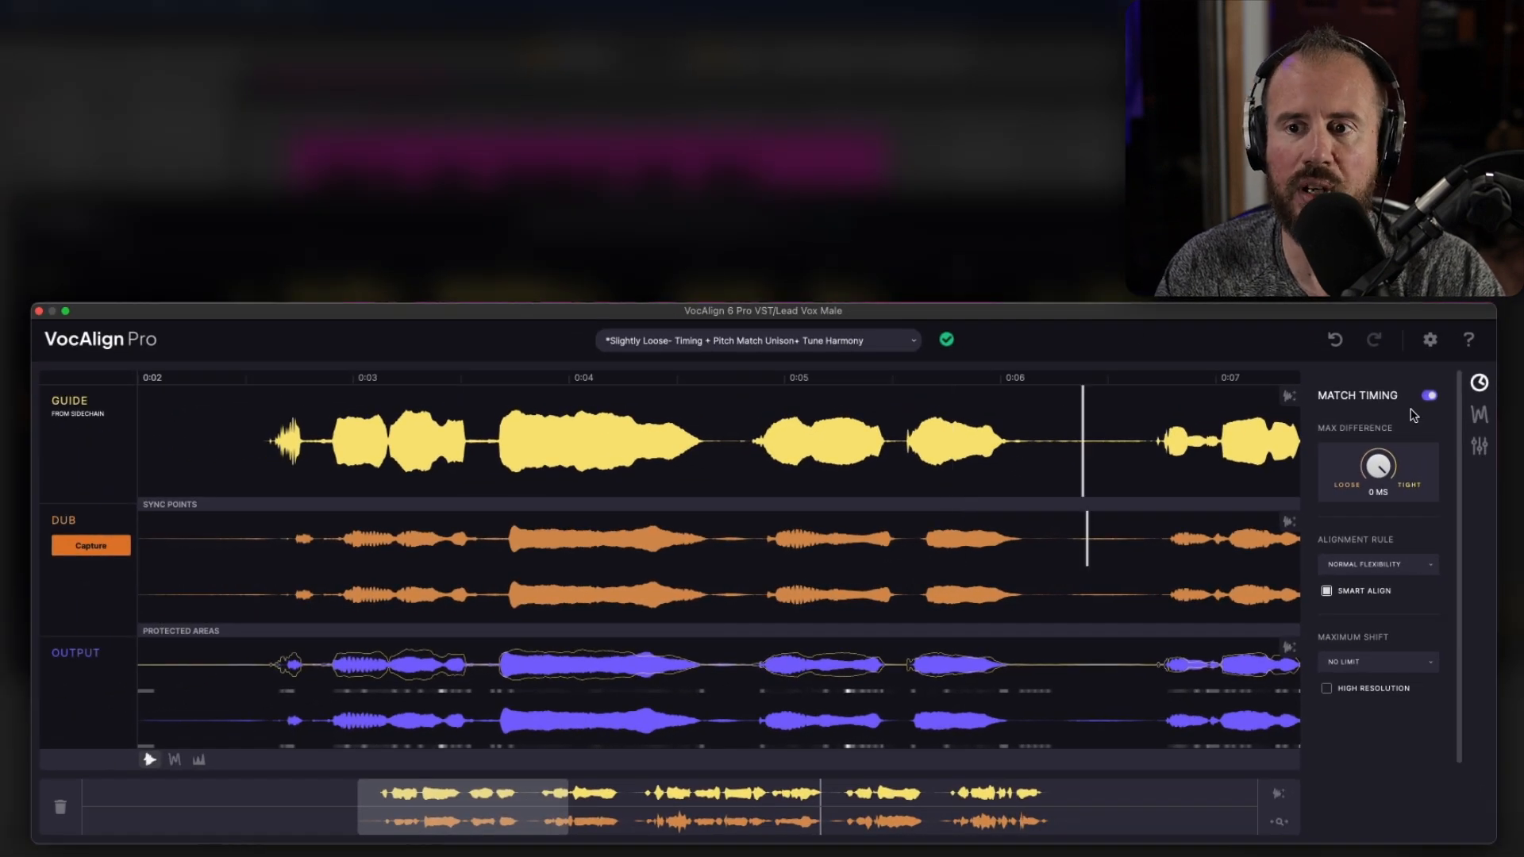
left_click(1477, 415)
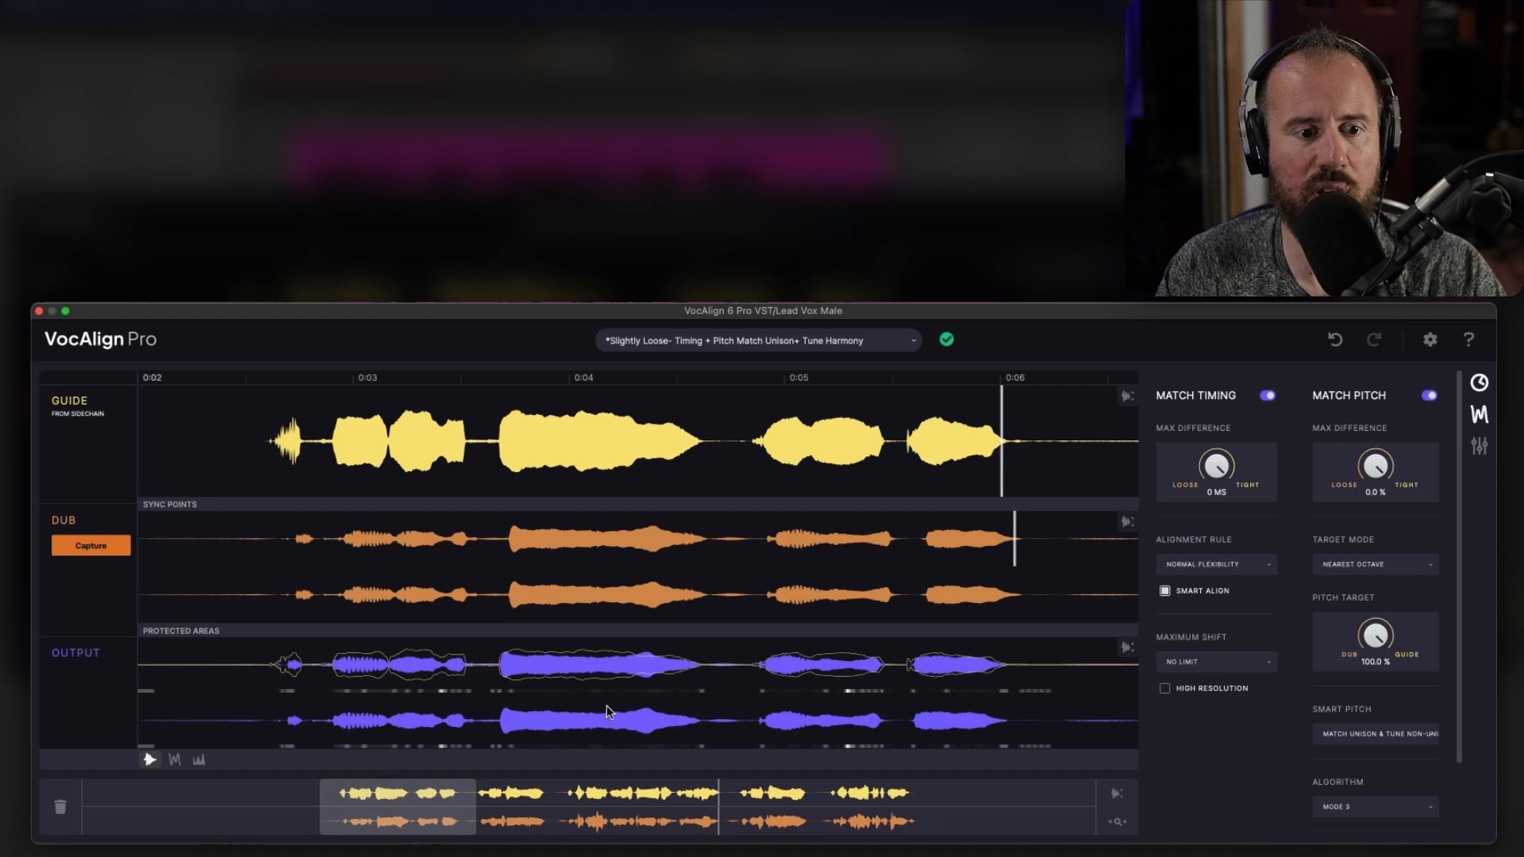
- Display the male vocal's pitch traces, compare them with Match Pitch off and on, and close the plug-in window
left_click(175, 760)
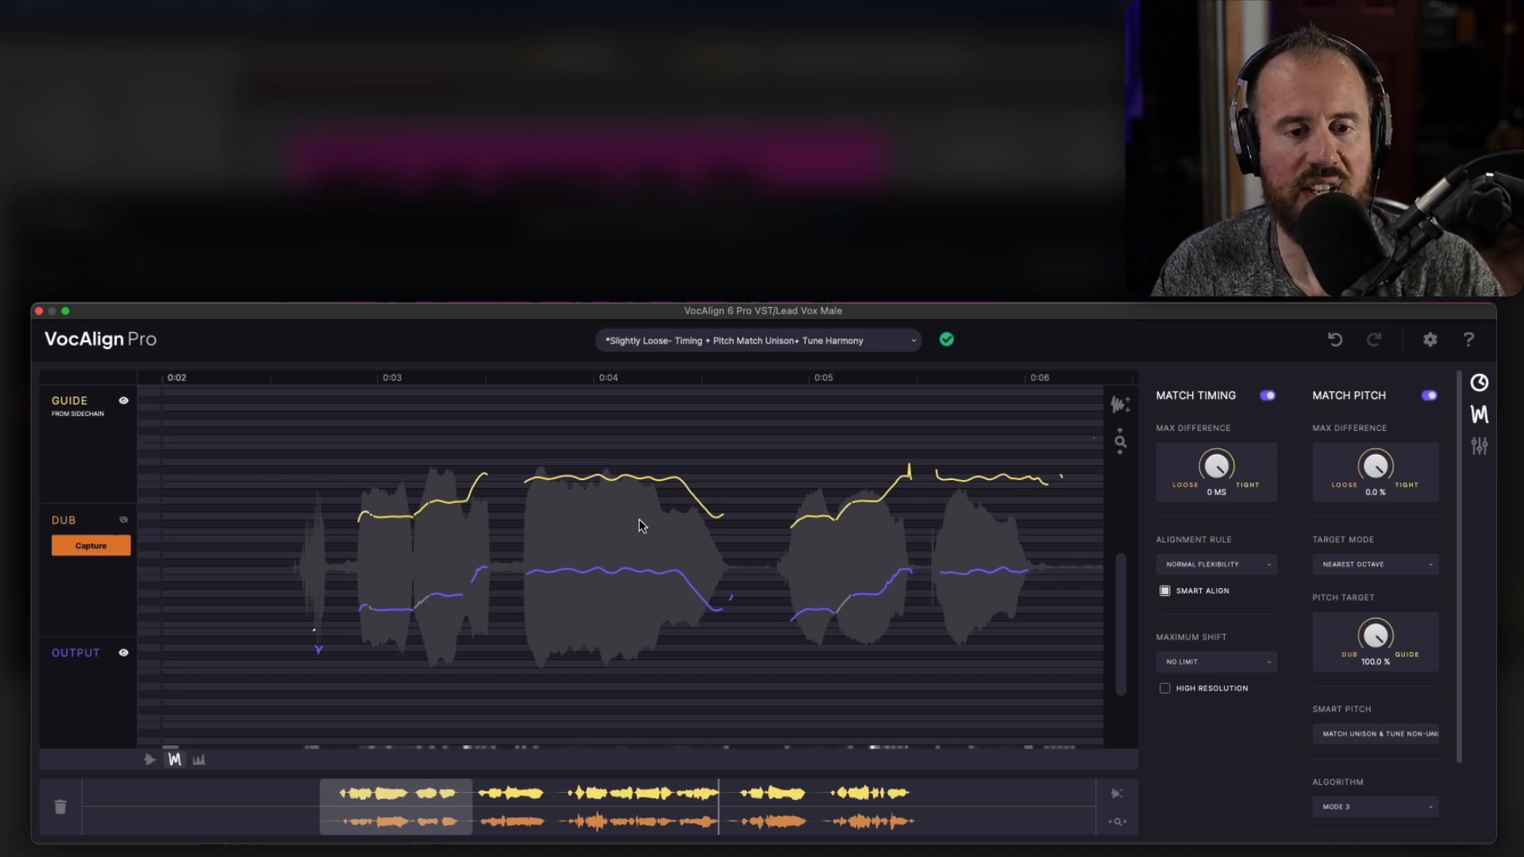
left_click(1428, 396)
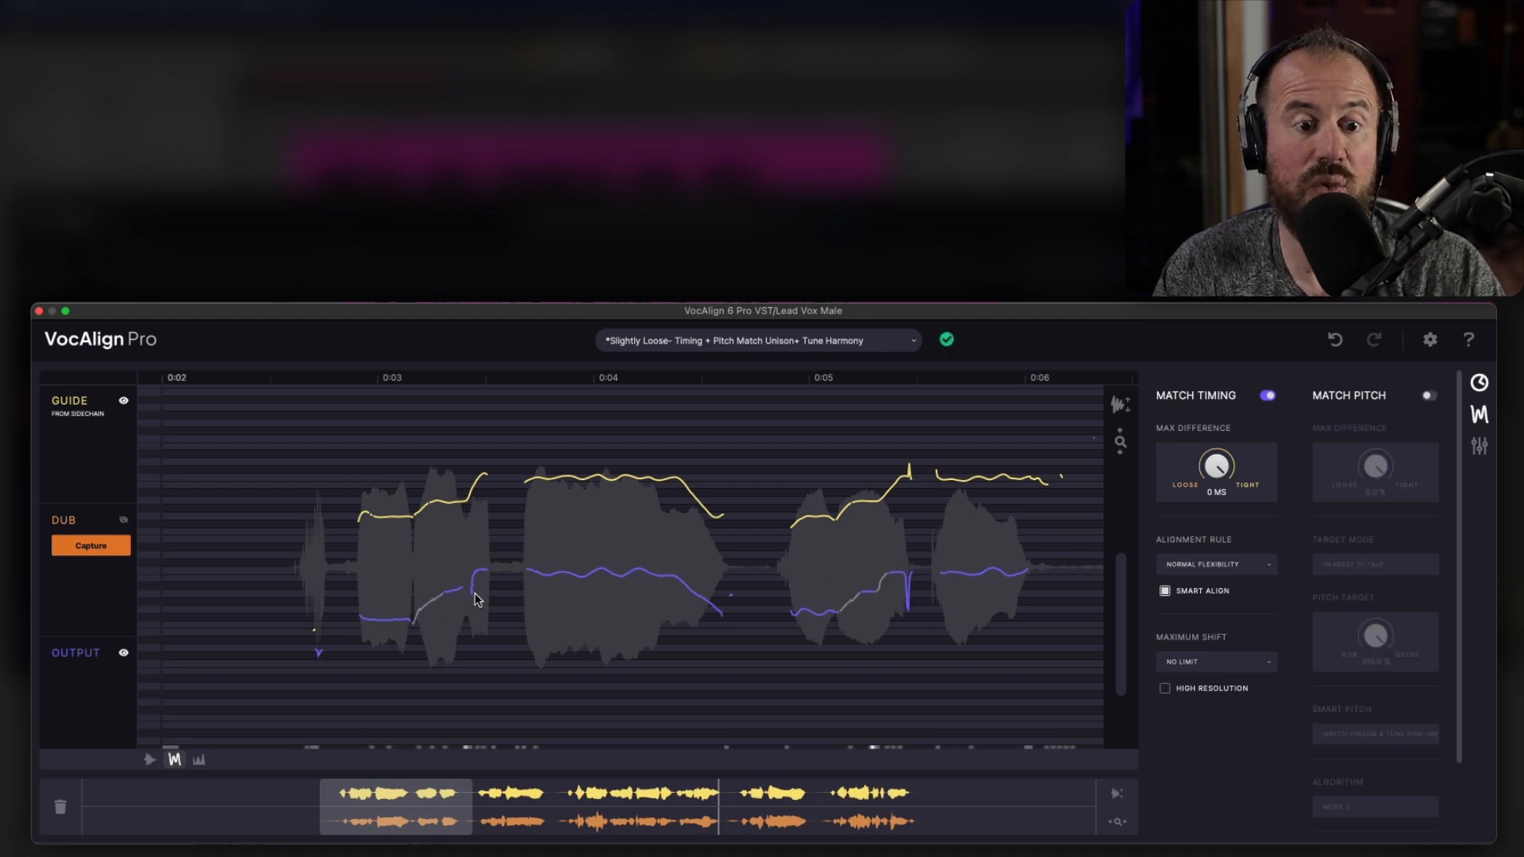
left_click_drag(435, 806, 566, 810)
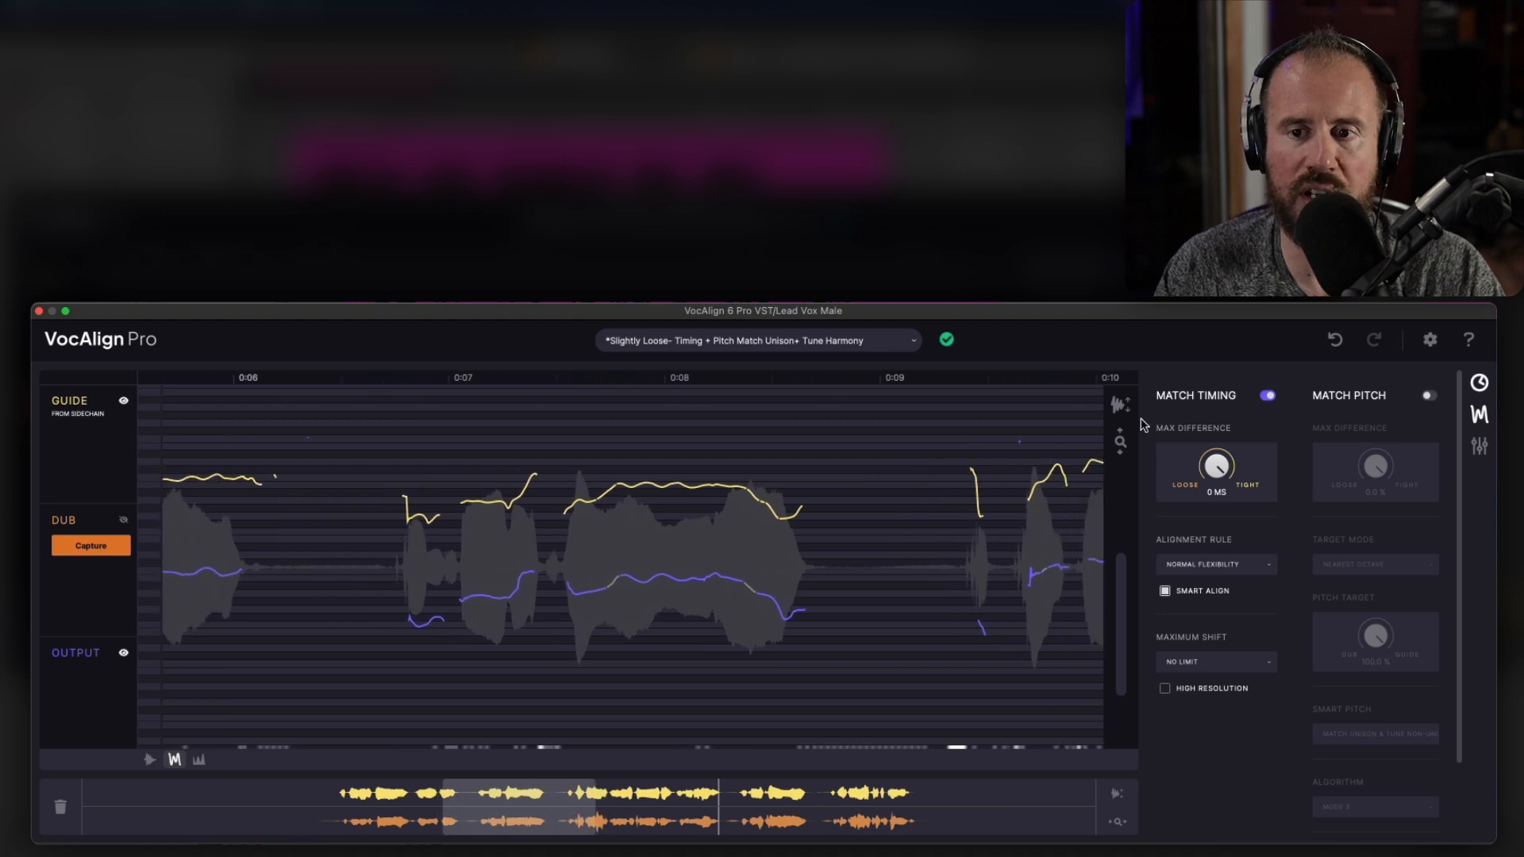
left_click(1429, 396)
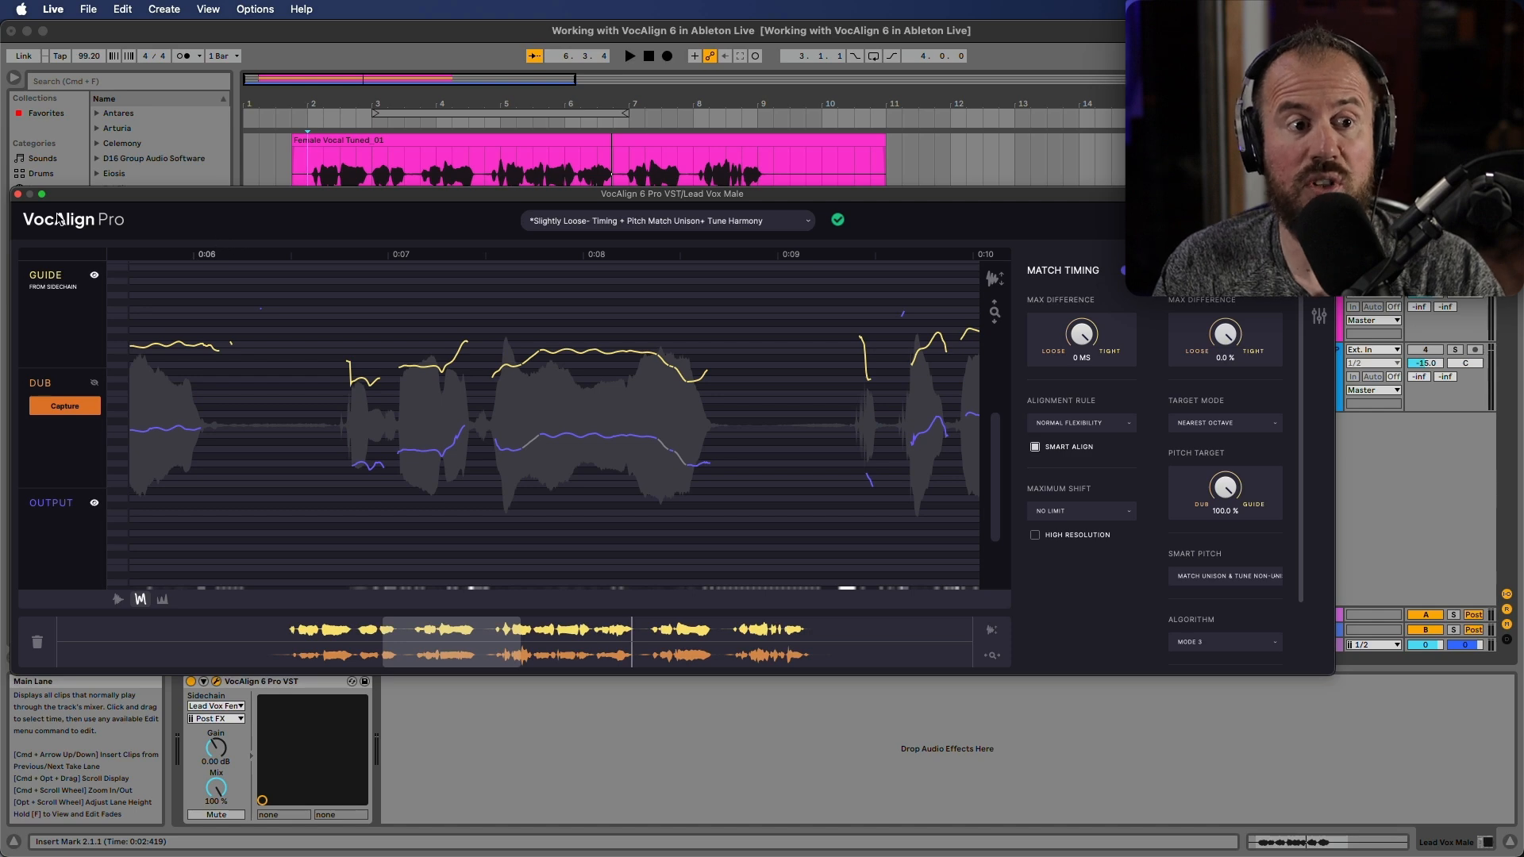
left_click(18, 194)
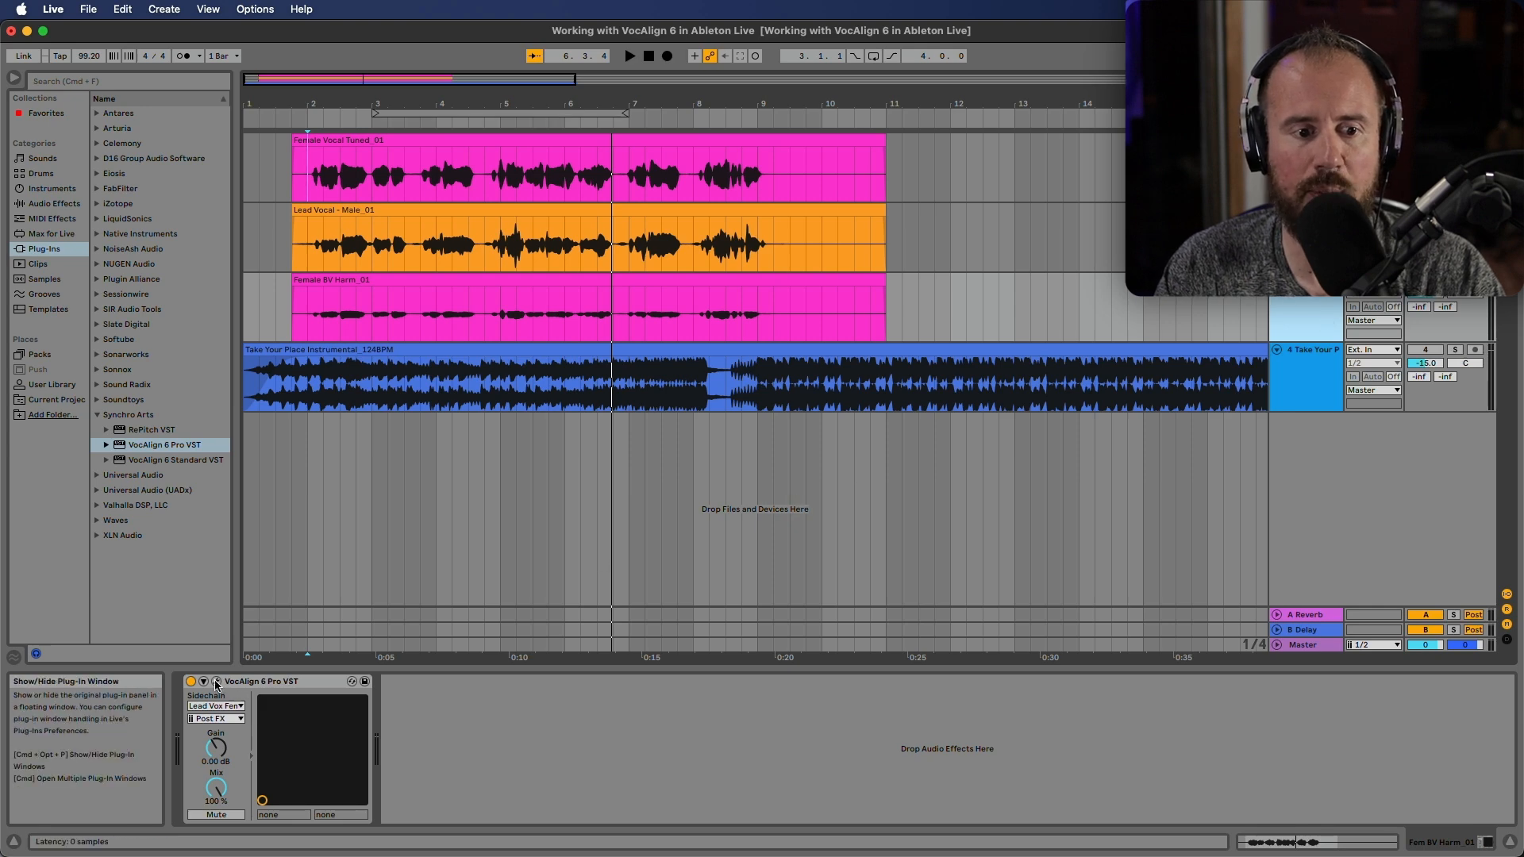
- Open VocAlign on the Fem BV Harm 01 track and load the preset "Slightly Loose- Timing + Pitch Match Unison+ Tune Harmony"
left_click(1362, 326)
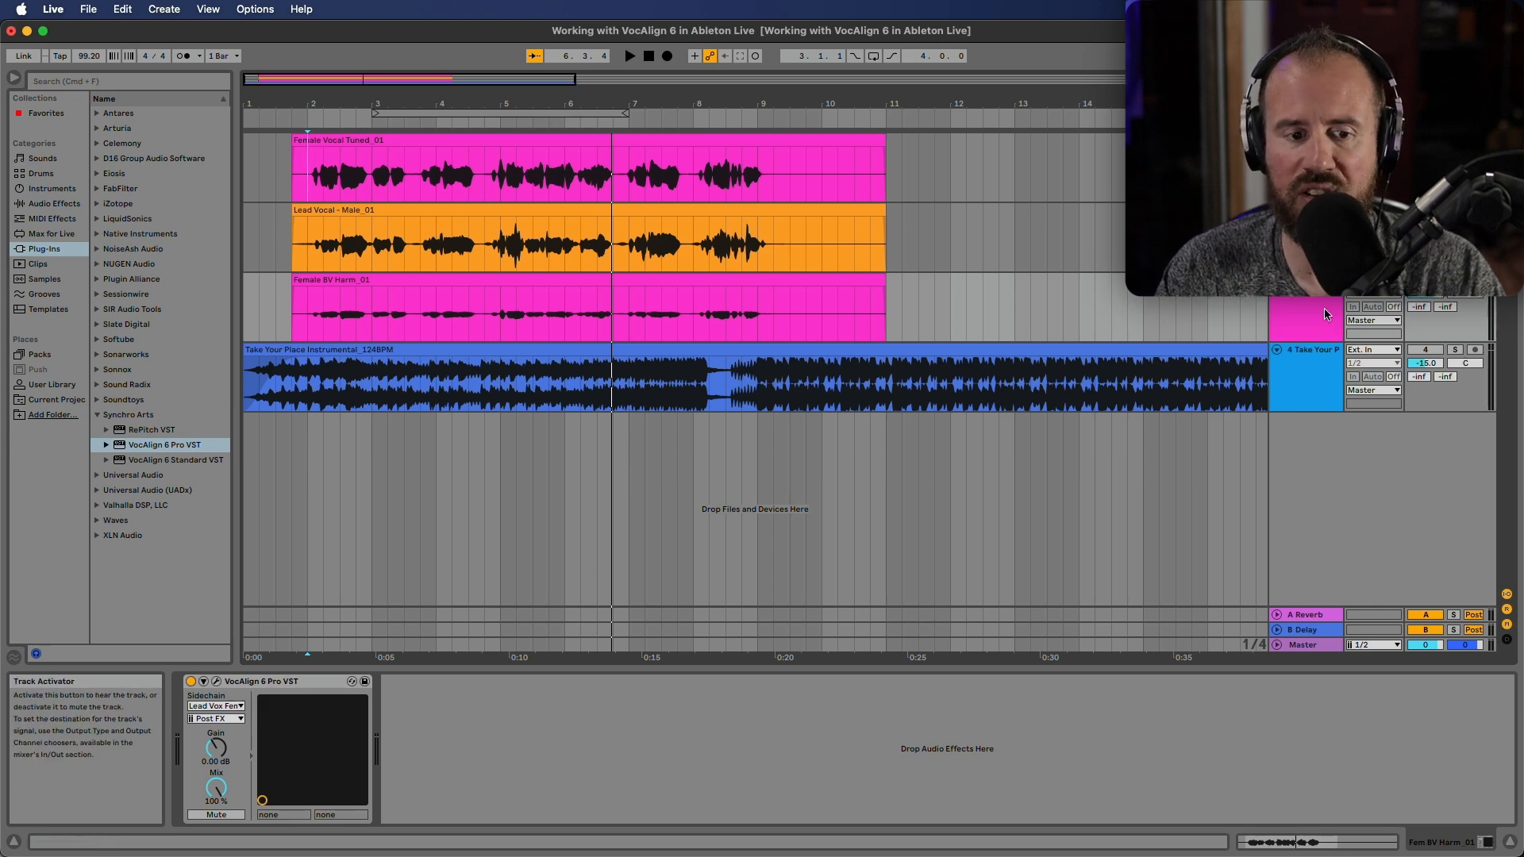
left_click(216, 681)
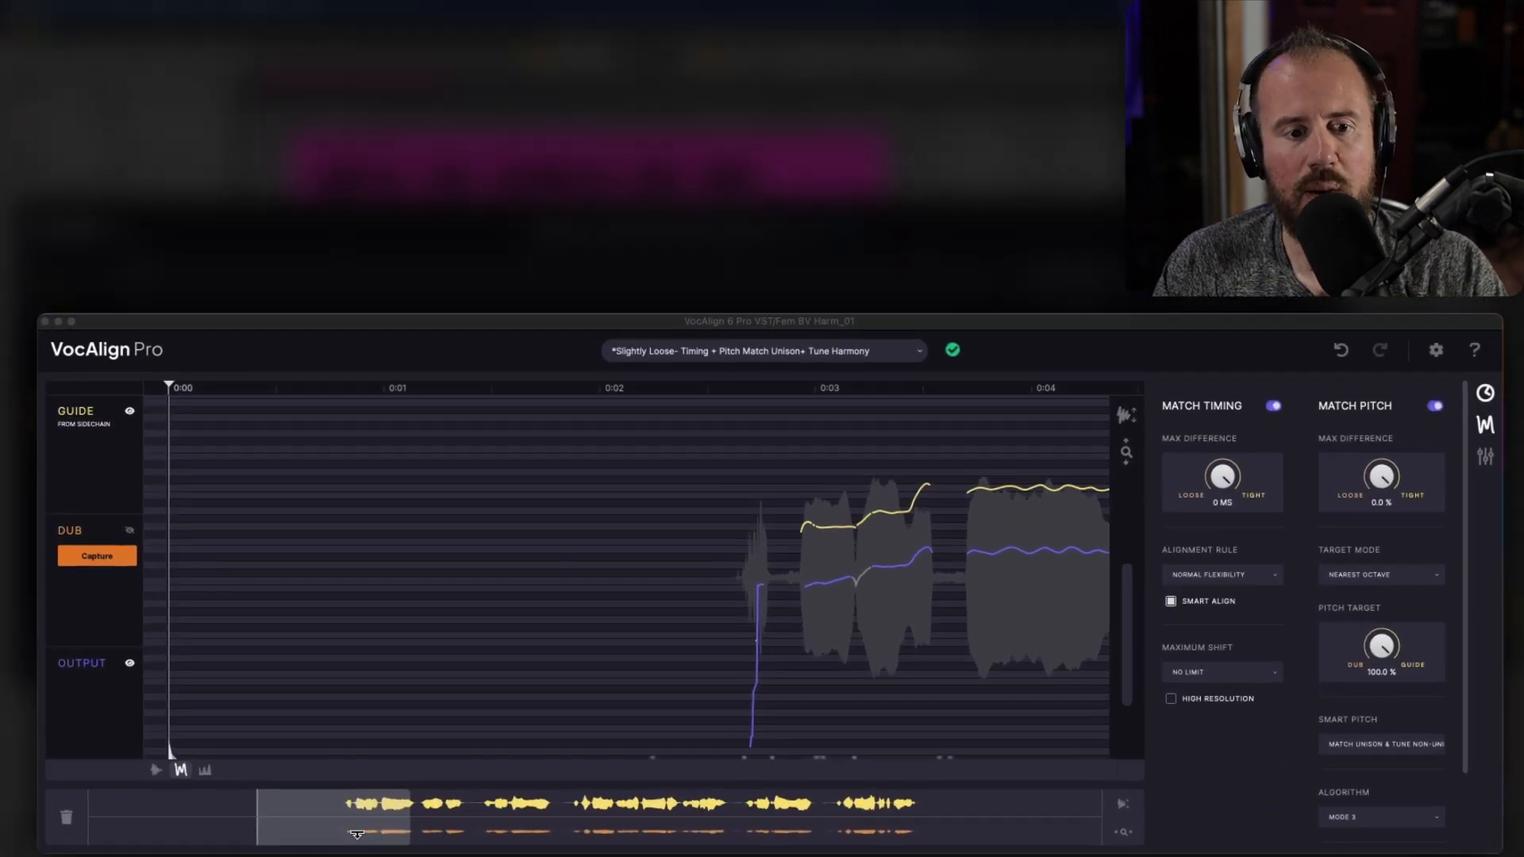
left_click_drag(308, 661, 388, 660)
left_click_drag(451, 833, 441, 835)
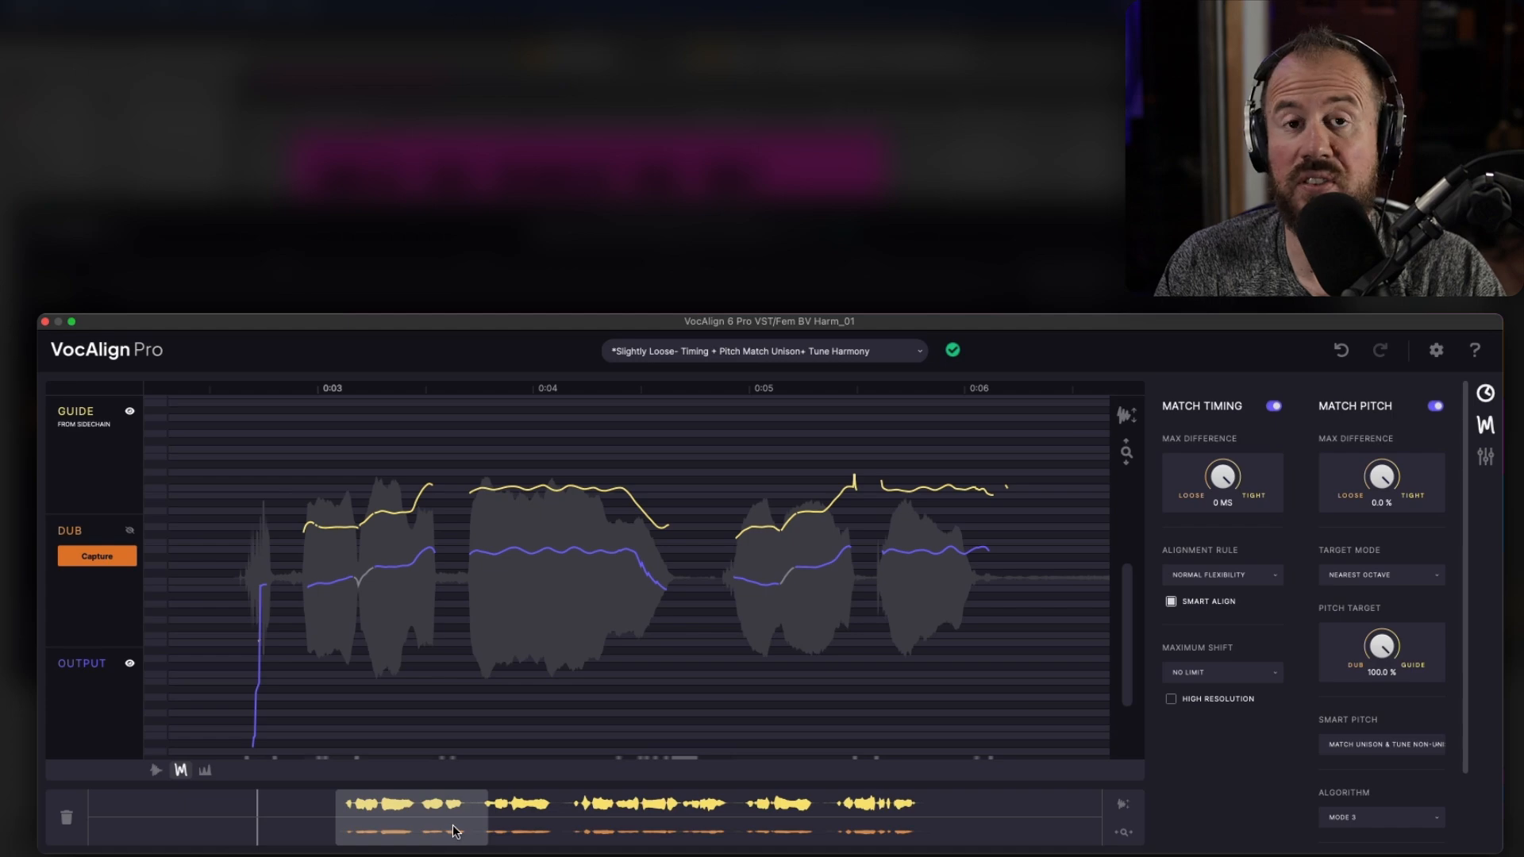
left_click(920, 355)
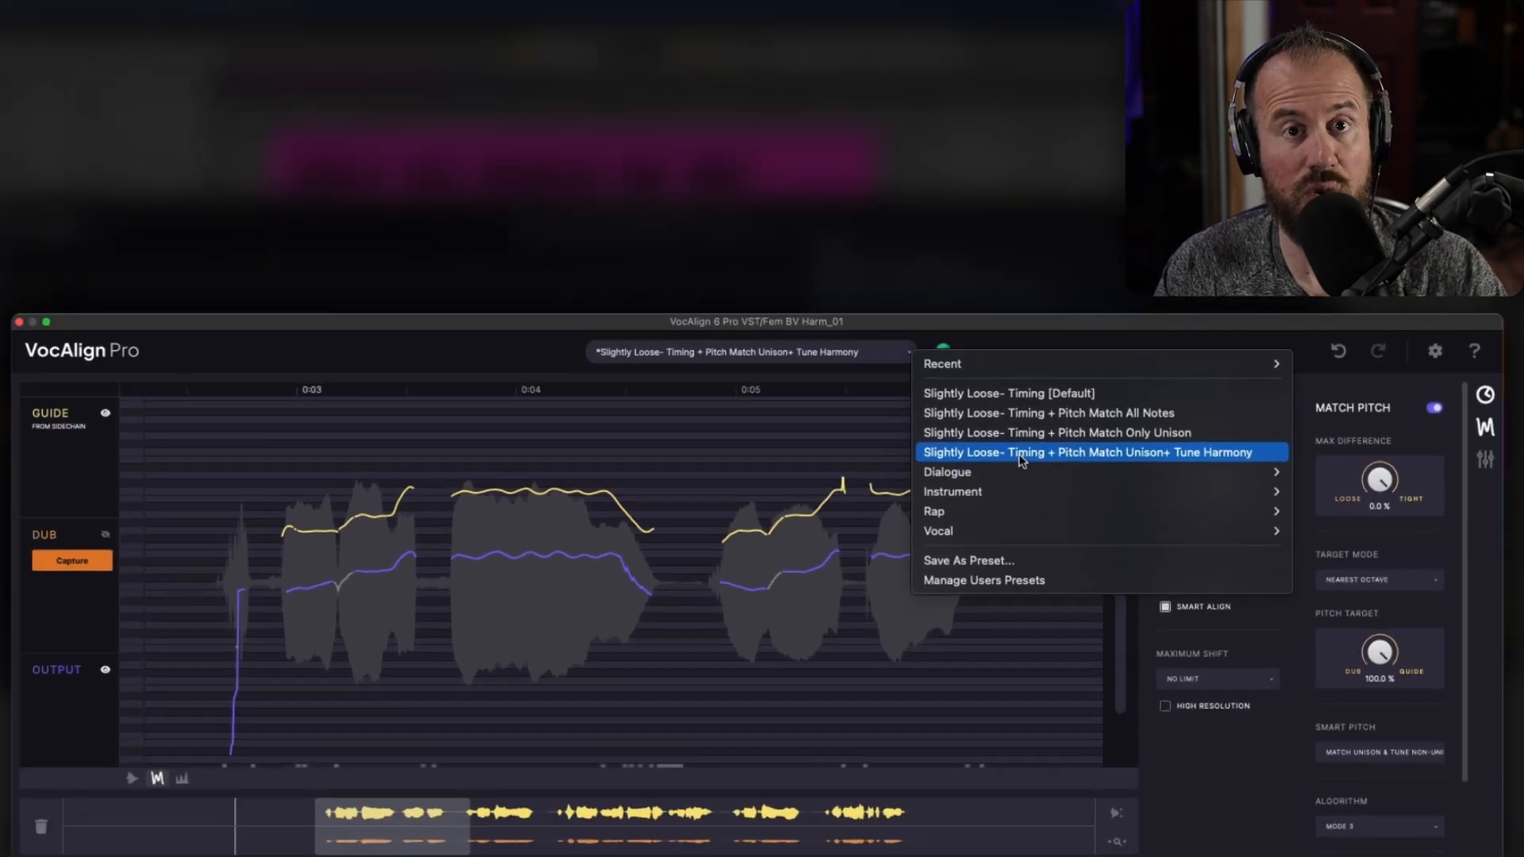
left_click(1027, 450)
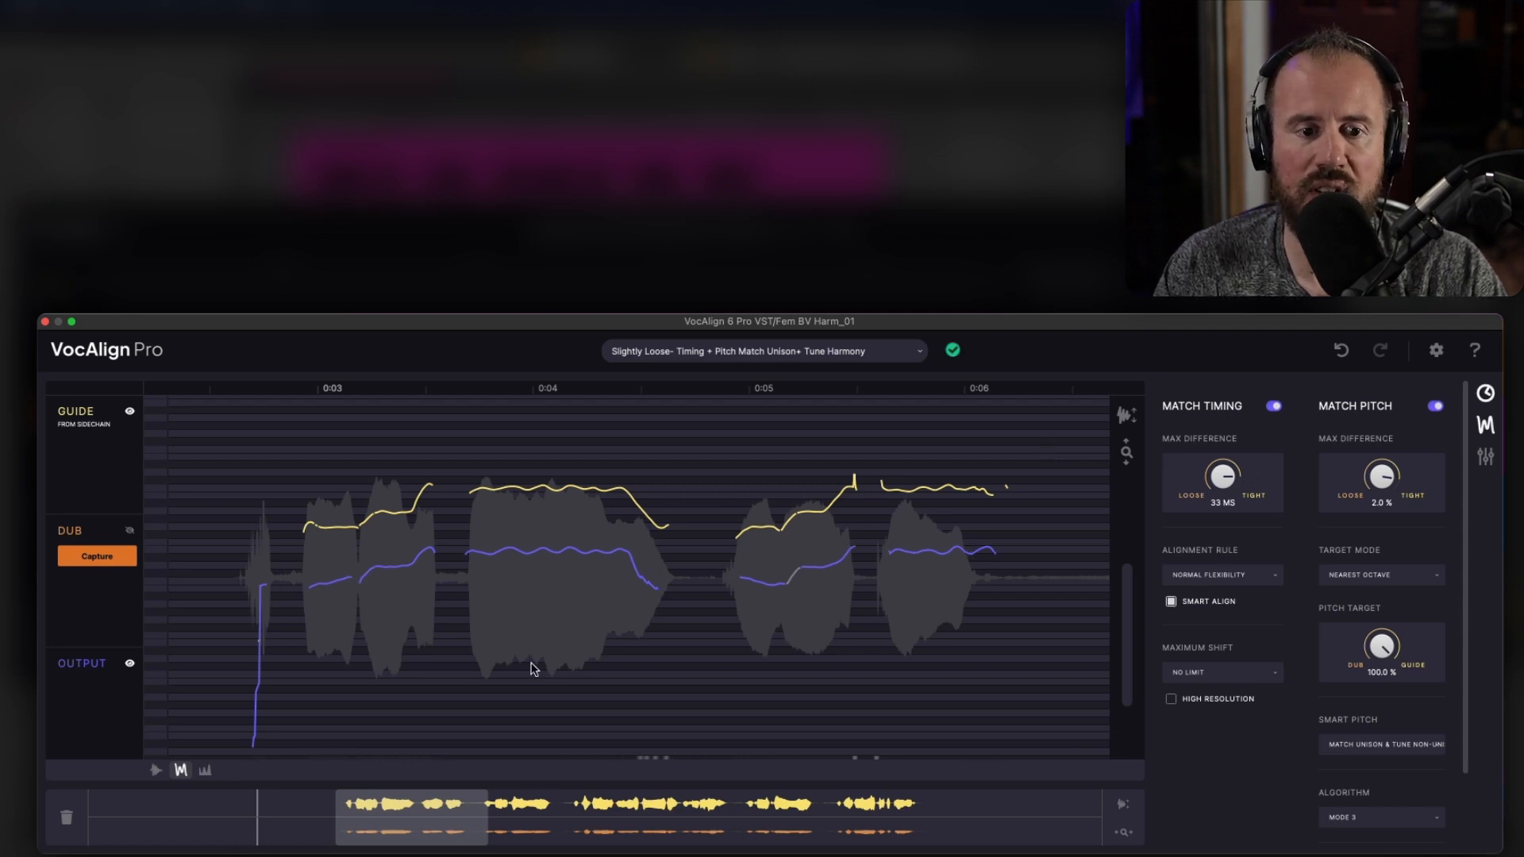
- Set the harmony vocal's Match Timing Max Difference to 0 ms in waveform view, and compare the 0:09 to 0:13 section with Match Timing off and on
left_click(155, 770)
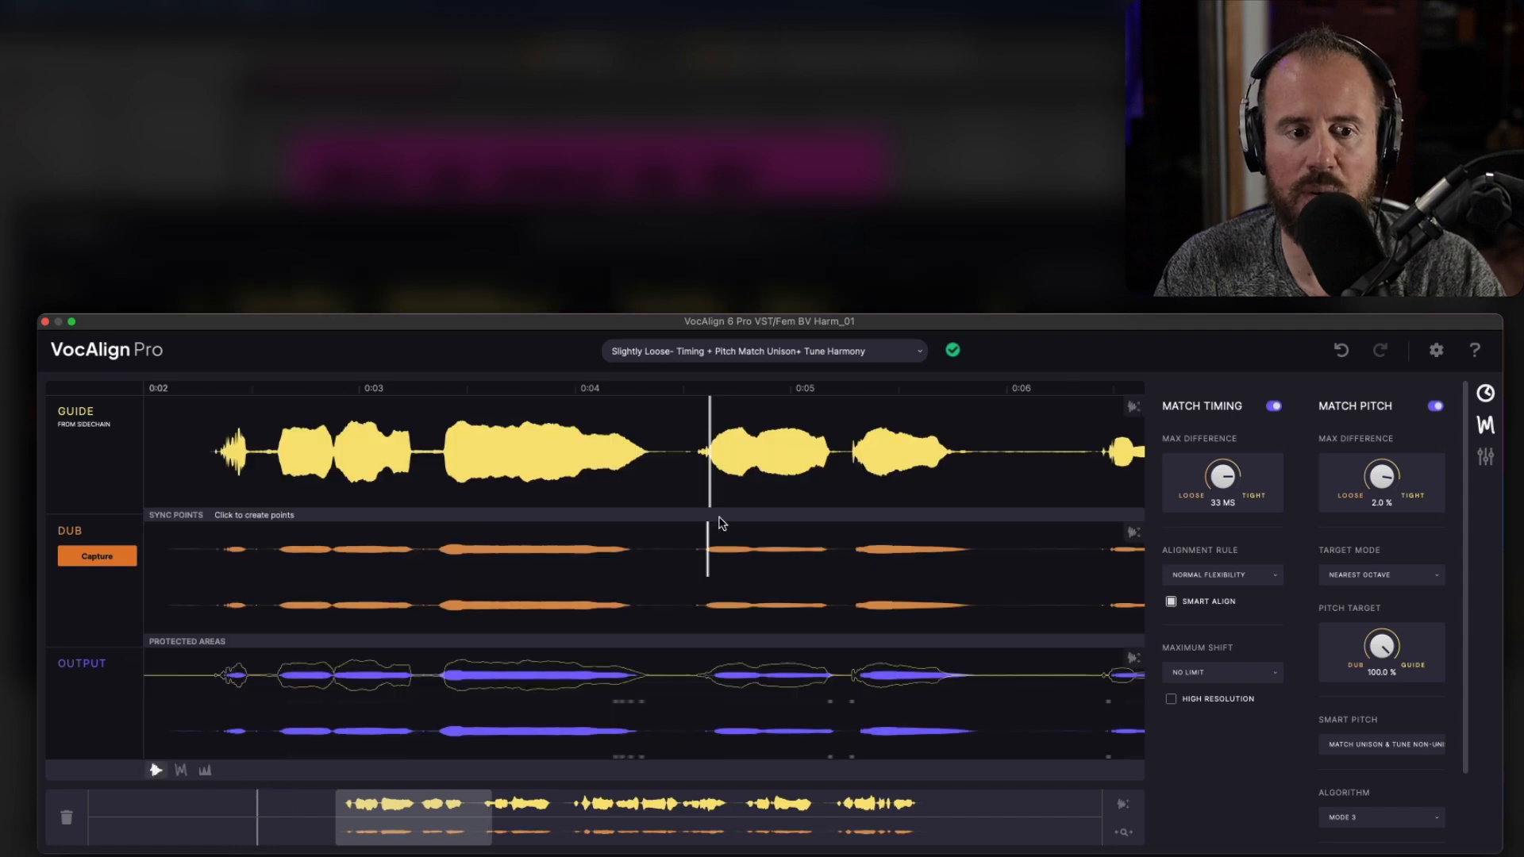
left_click_drag(1225, 482, 1377, 480)
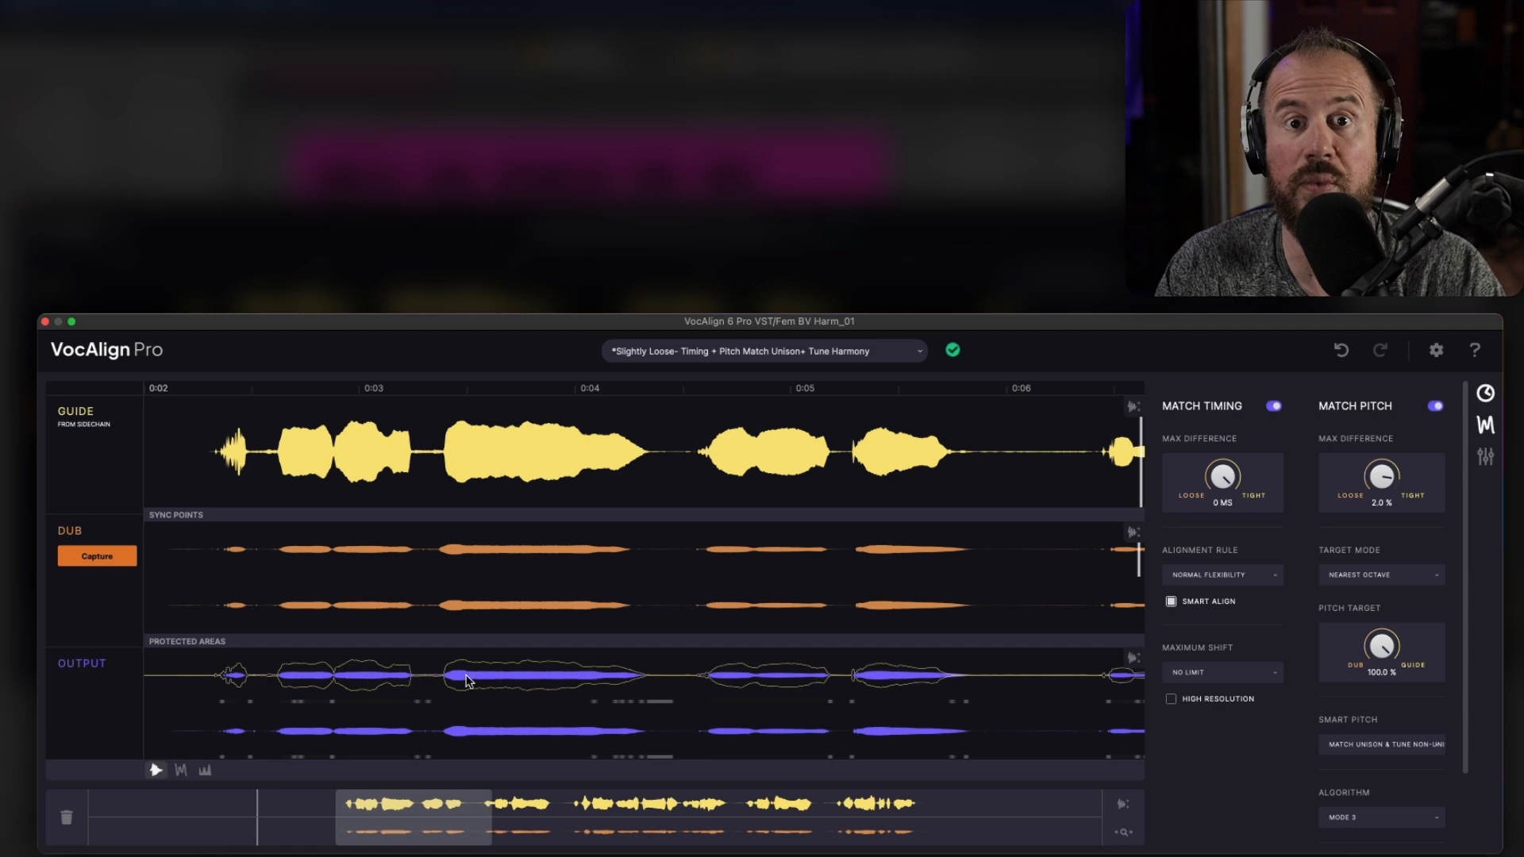
left_click_drag(458, 792, 669, 802)
left_click(1274, 406)
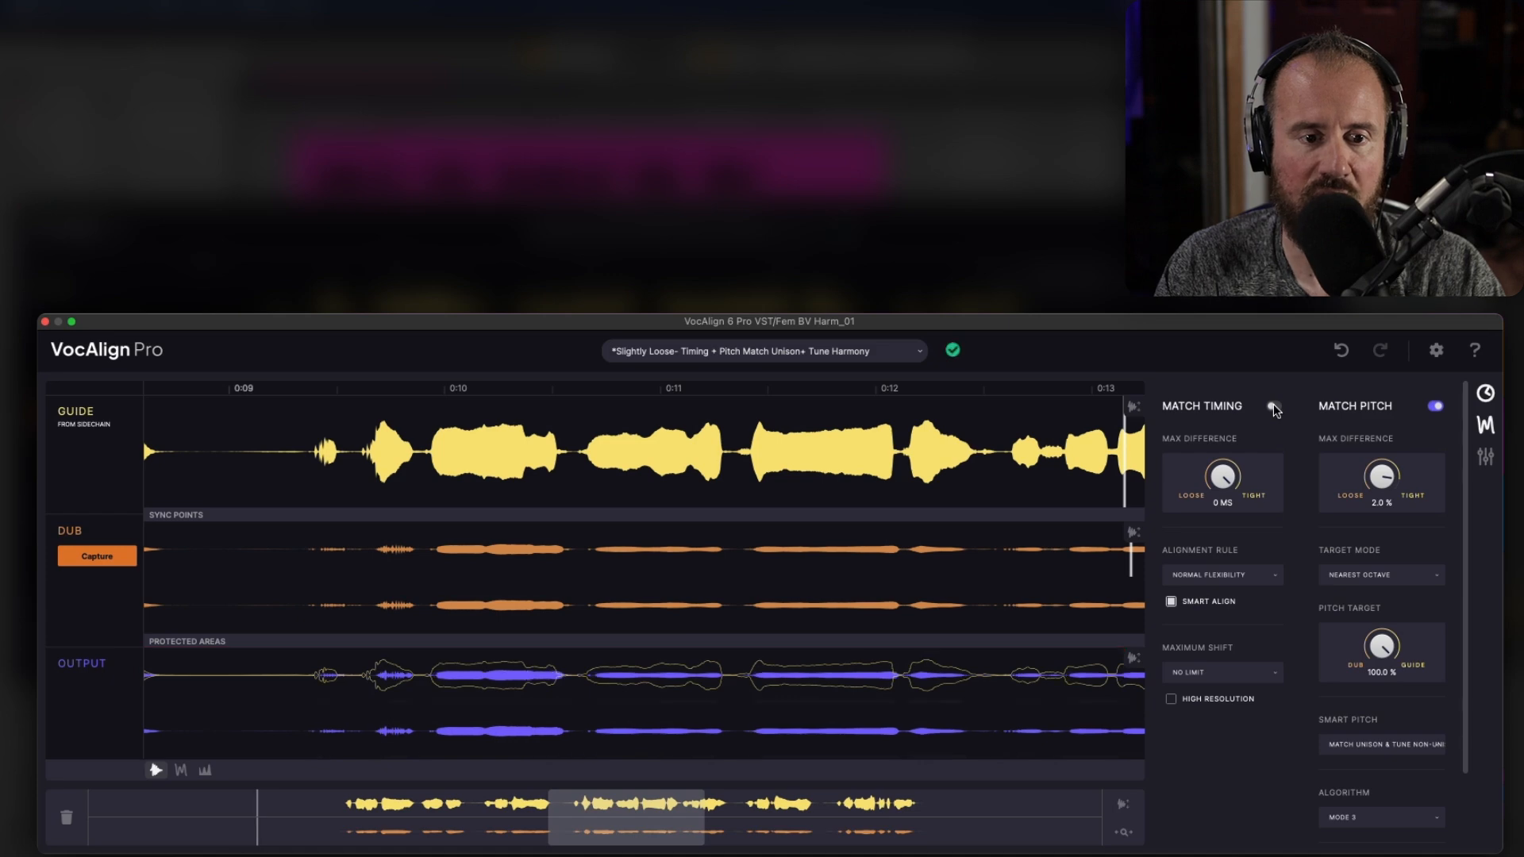
left_click(1273, 405)
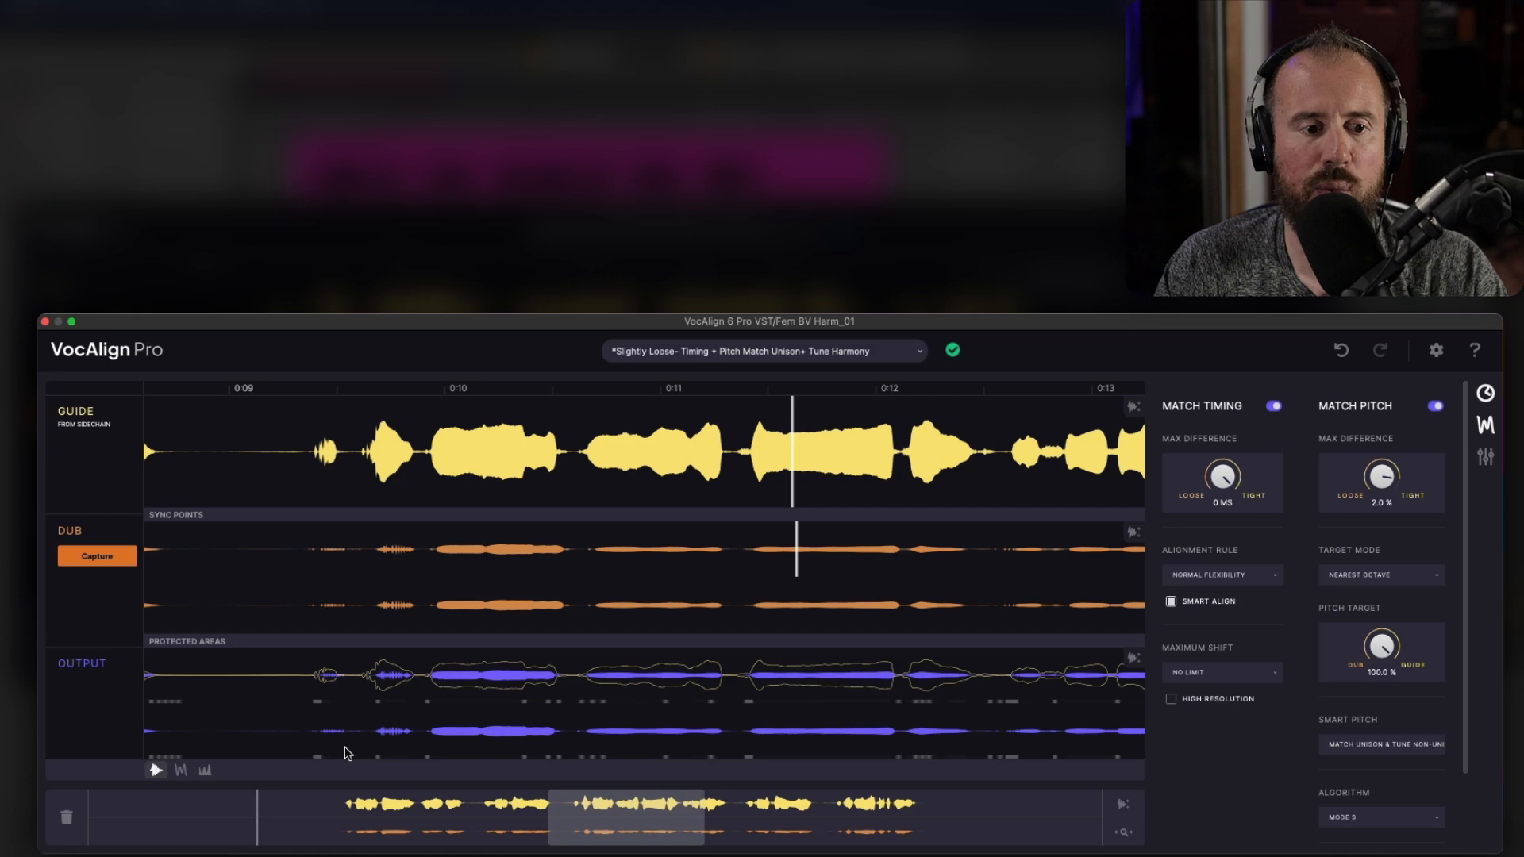
- Display the harmony vocal's pitch traces and review the Smart Pitch options, keeping MATCH UNISON & TUNE NON-UNISON
left_click(181, 770)
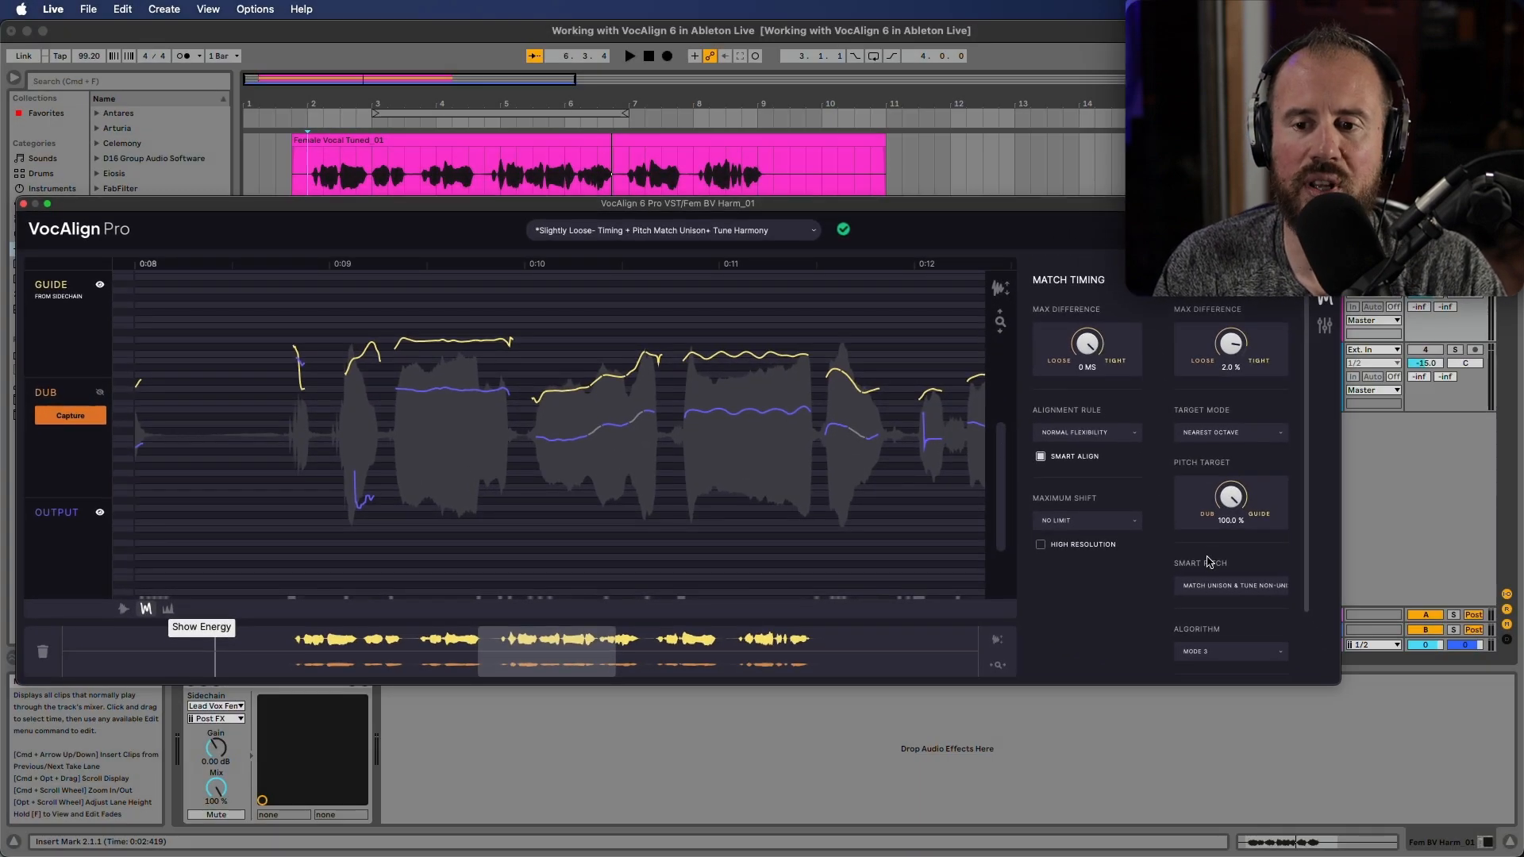
left_click(1257, 589)
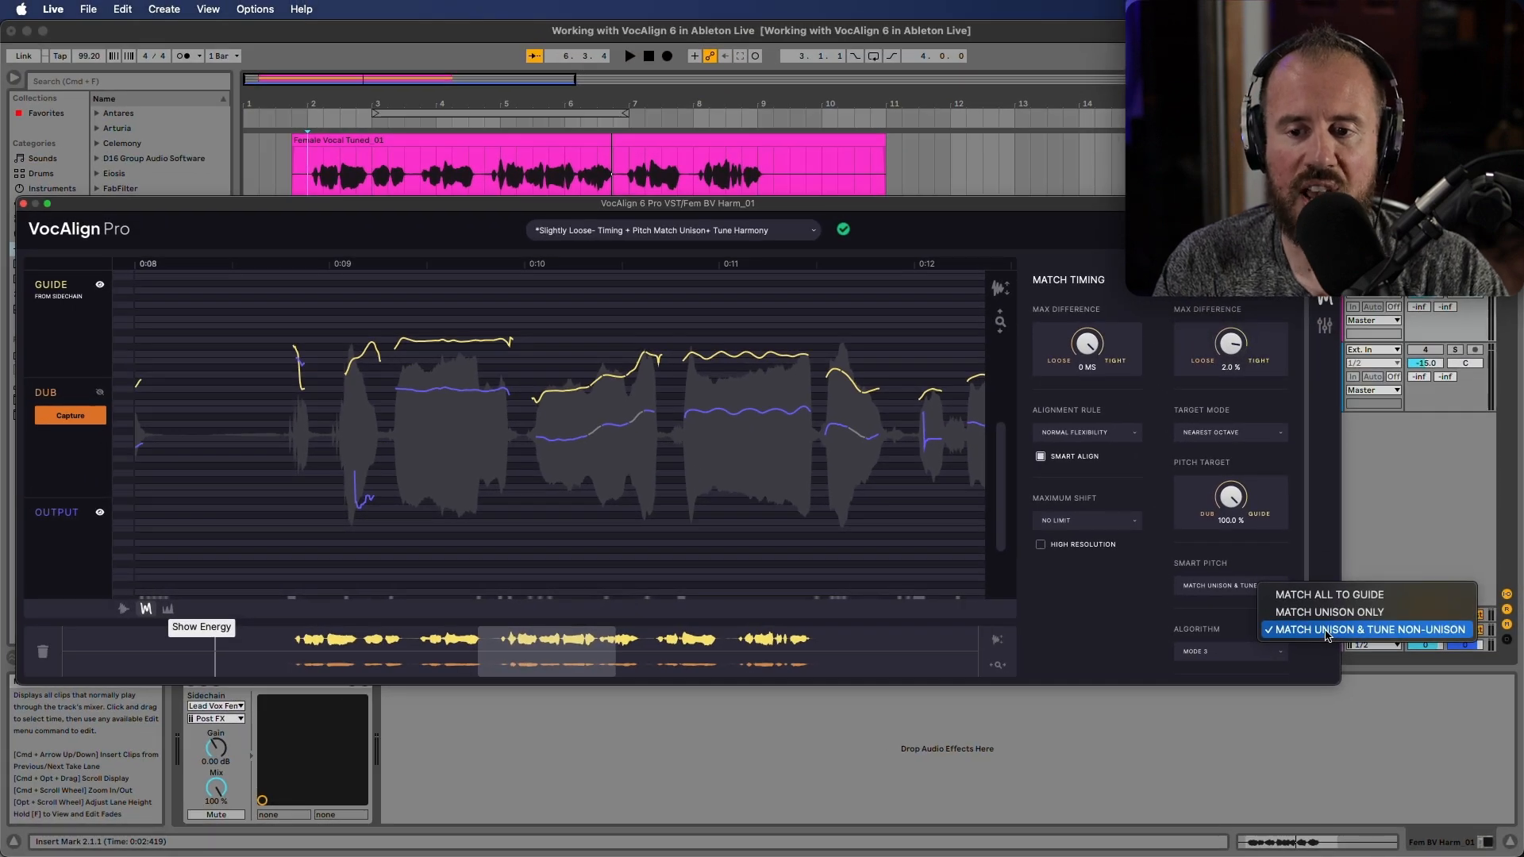
left_click(1091, 621)
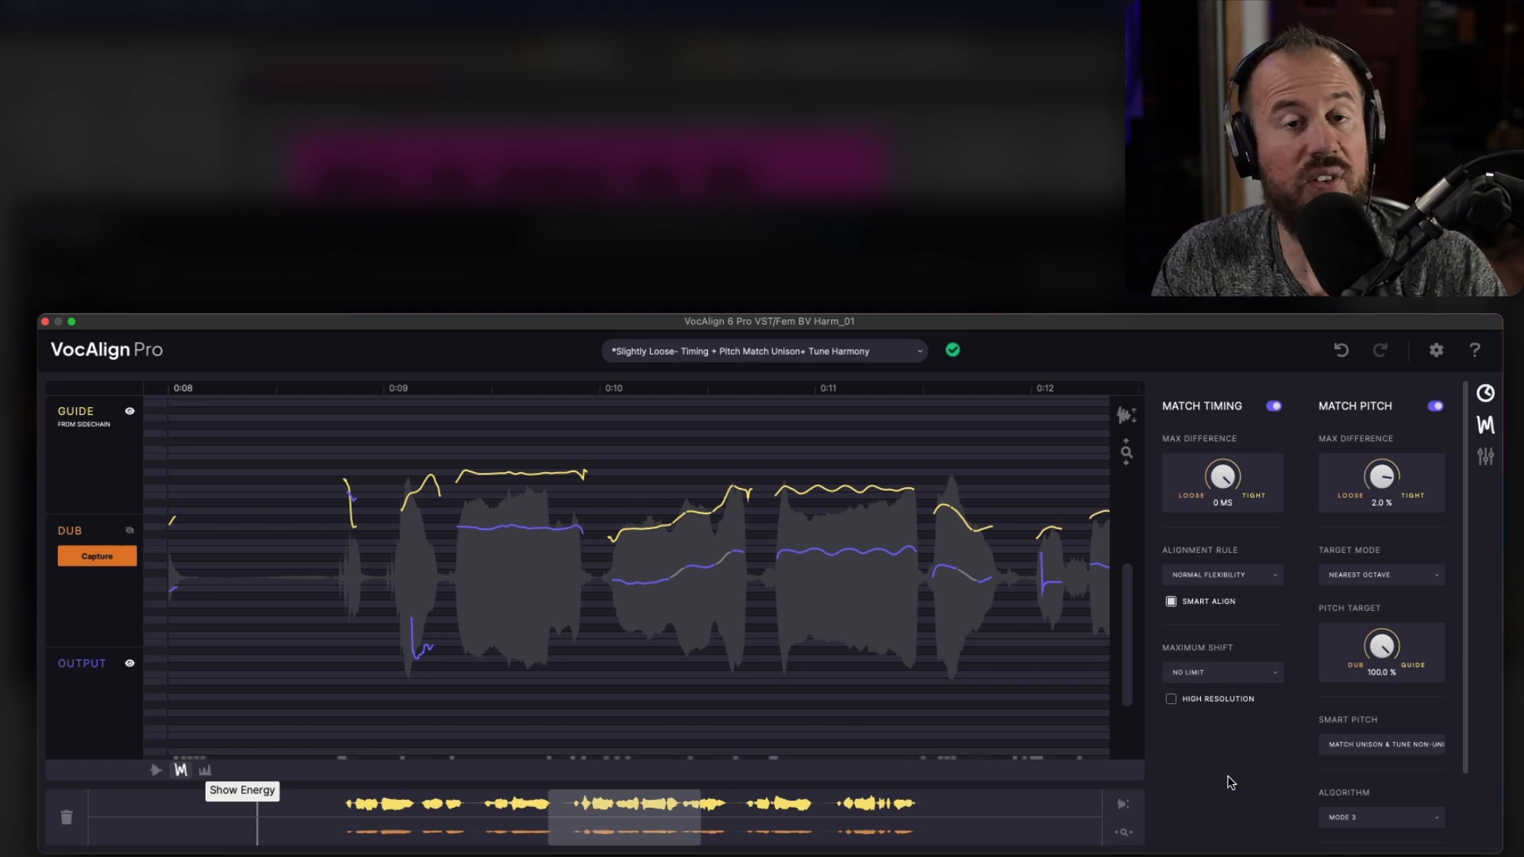
- Compare the harmony's pitch traces with Match Pitch off and on, widening the visible range to about 0:04 to 0:17 and leaving Match Pitch on
left_click(1435, 407)
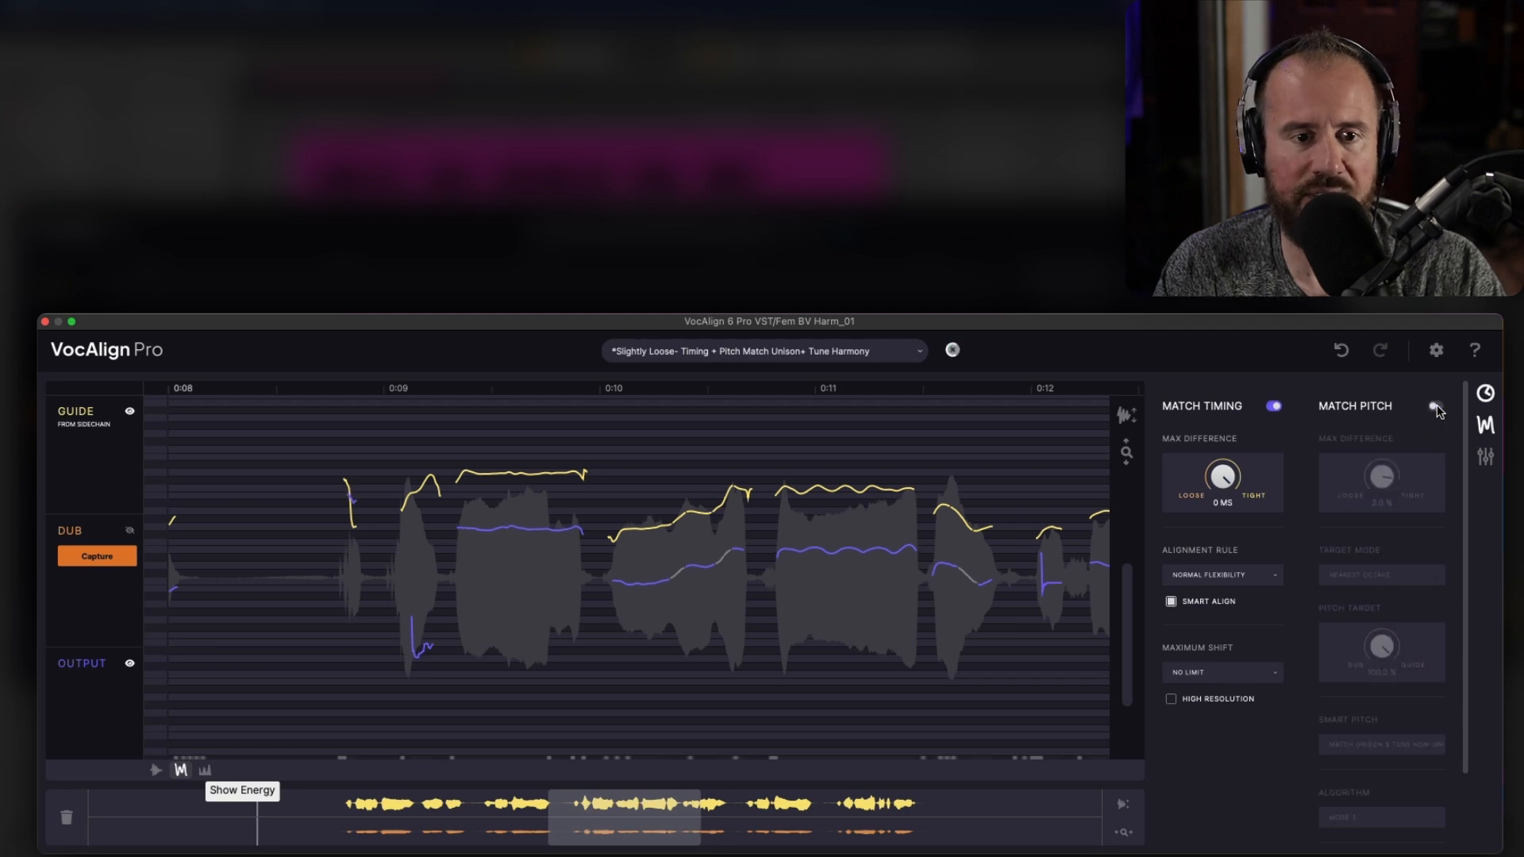
left_click(1435, 407)
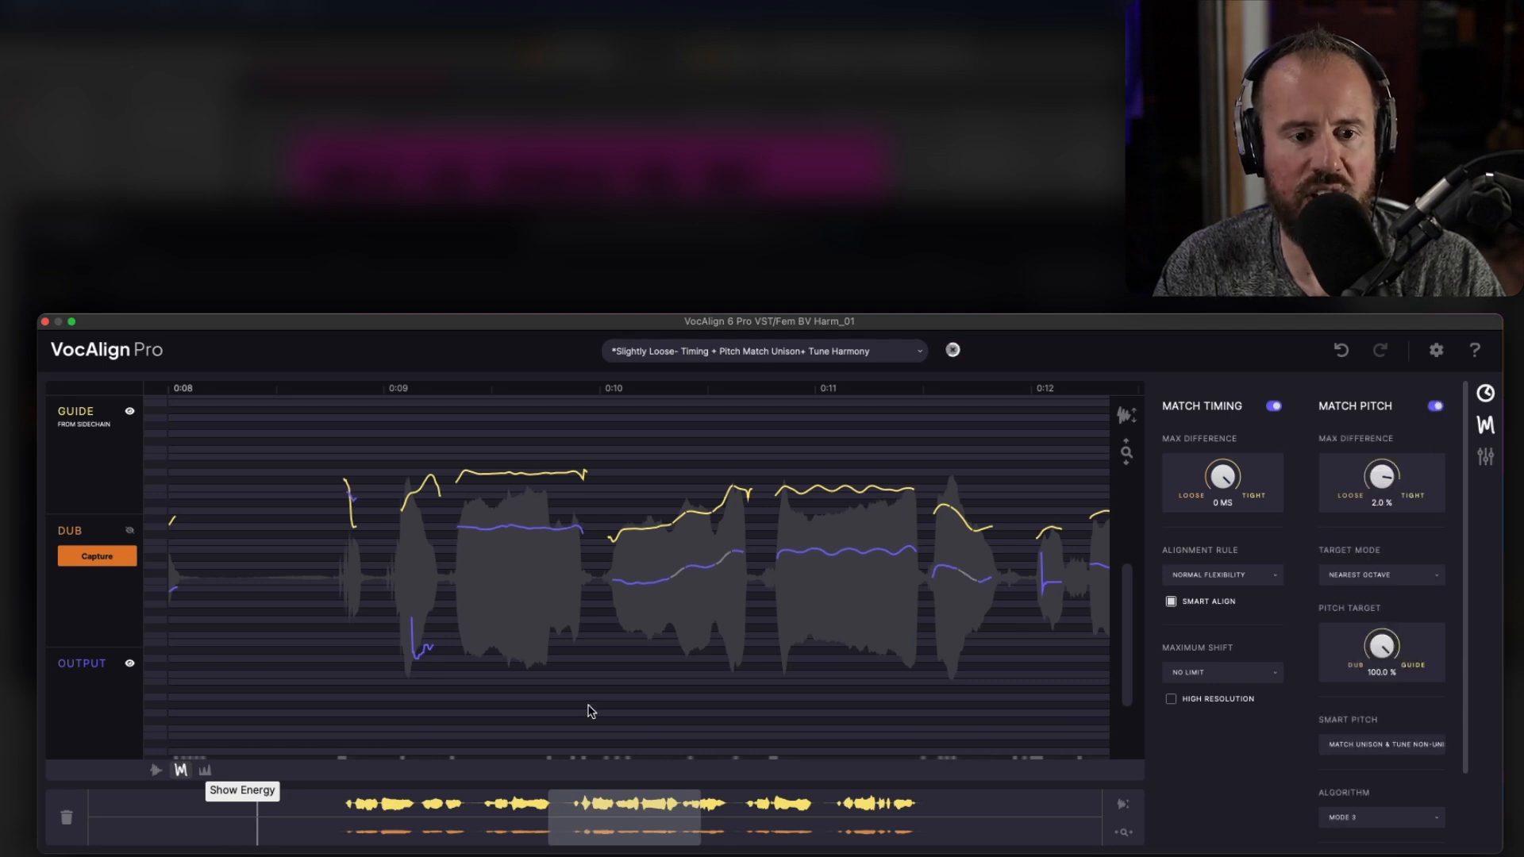
left_click_drag(553, 816, 407, 817)
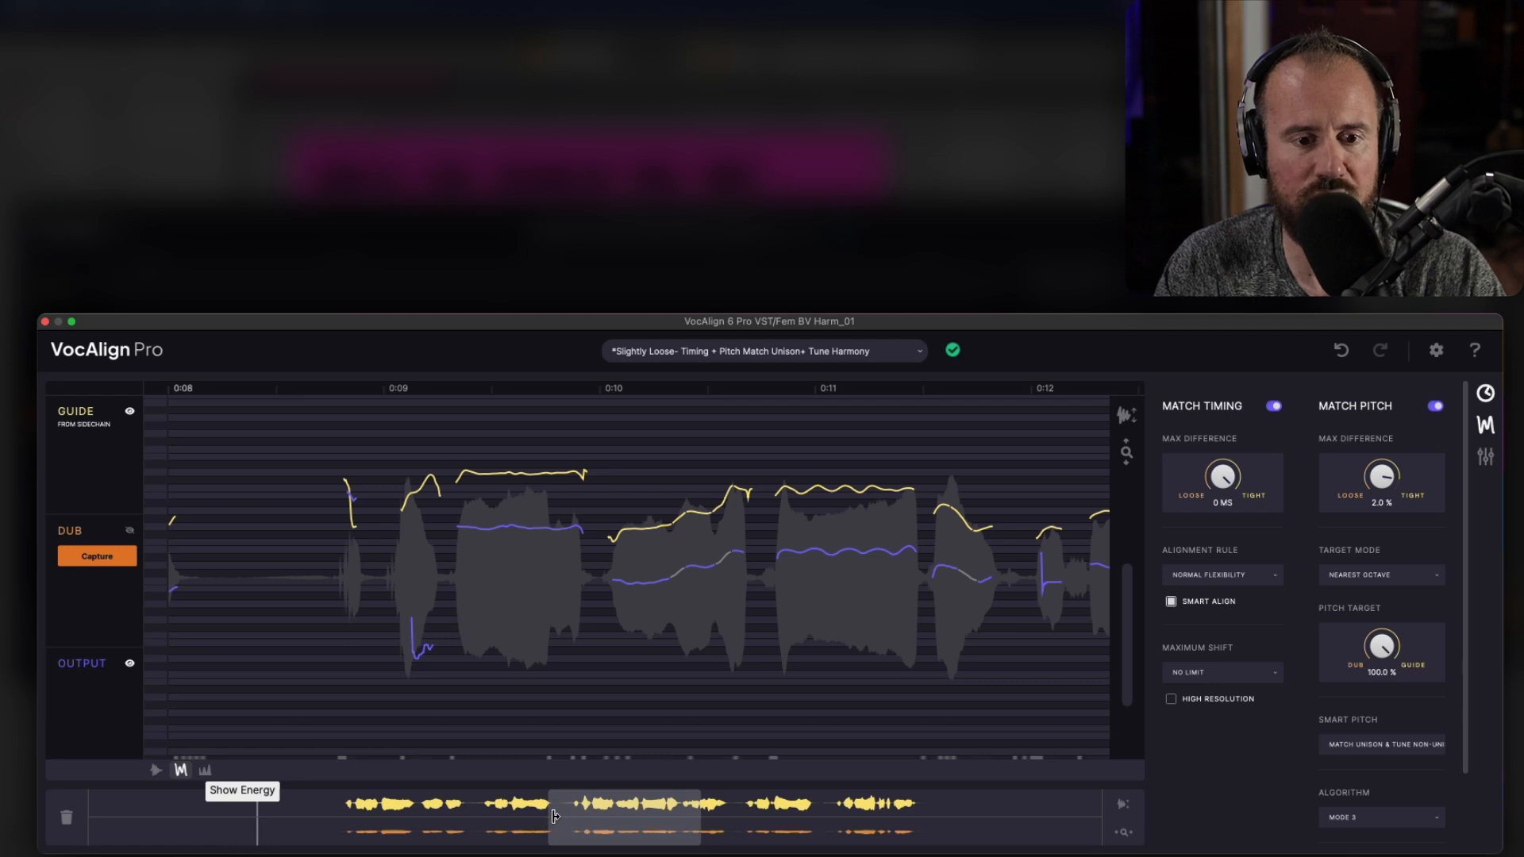
left_click_drag(695, 821, 870, 820)
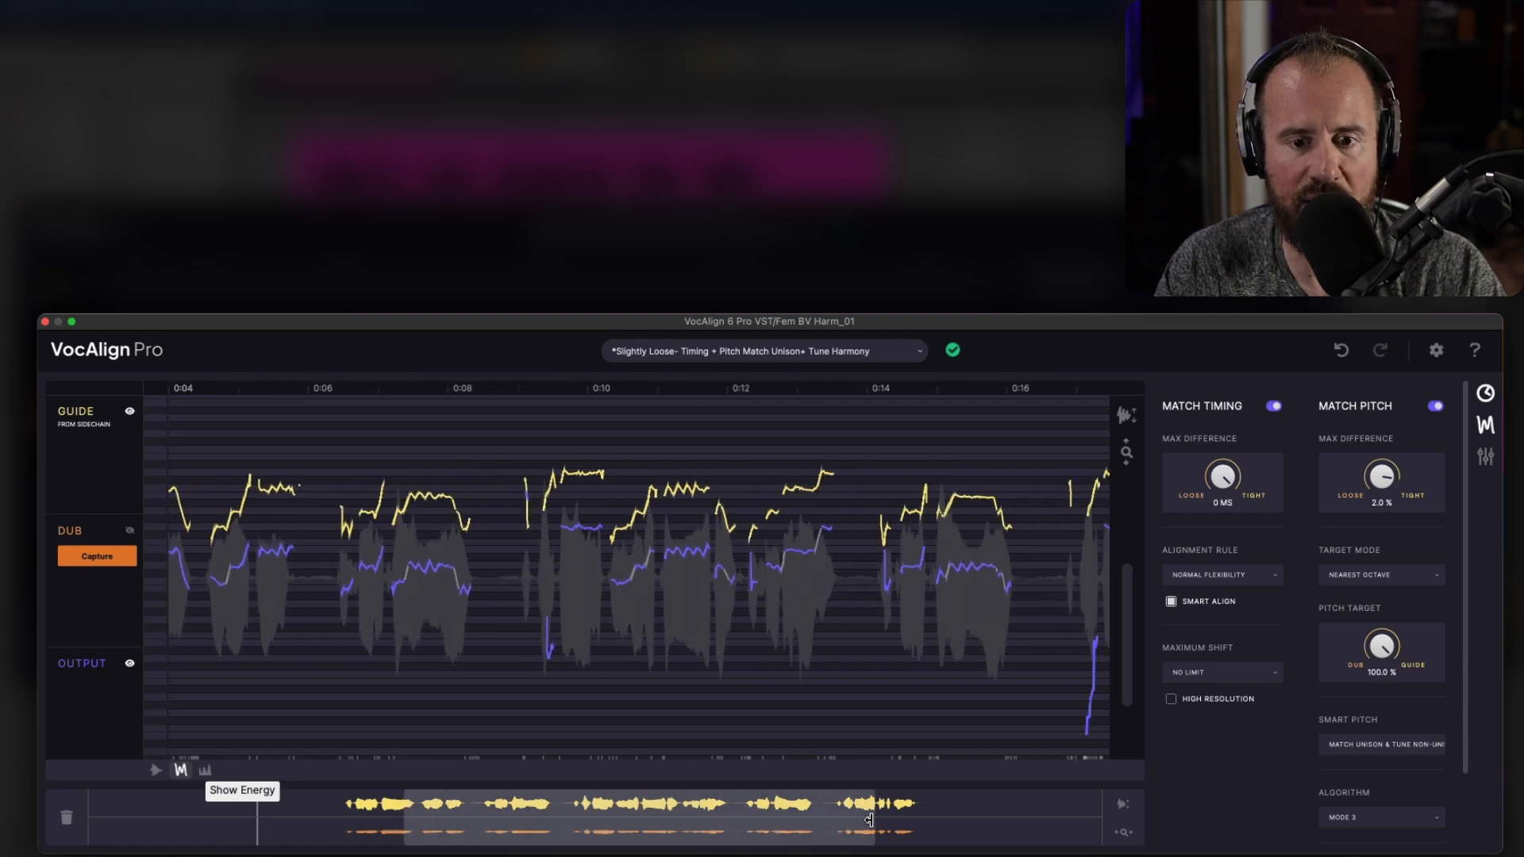
left_click(1435, 407)
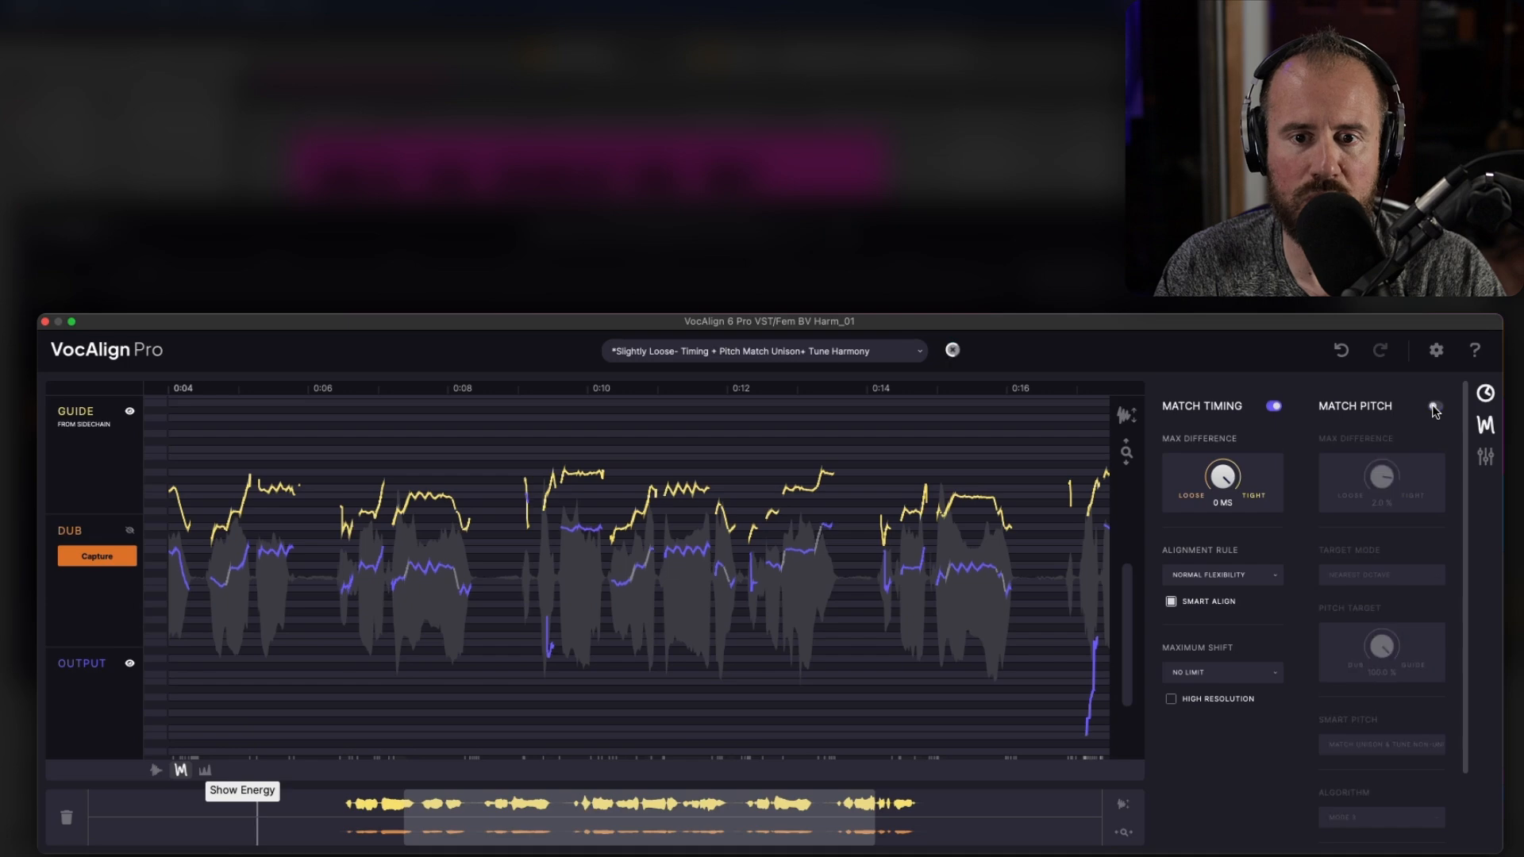
left_click(1434, 408)
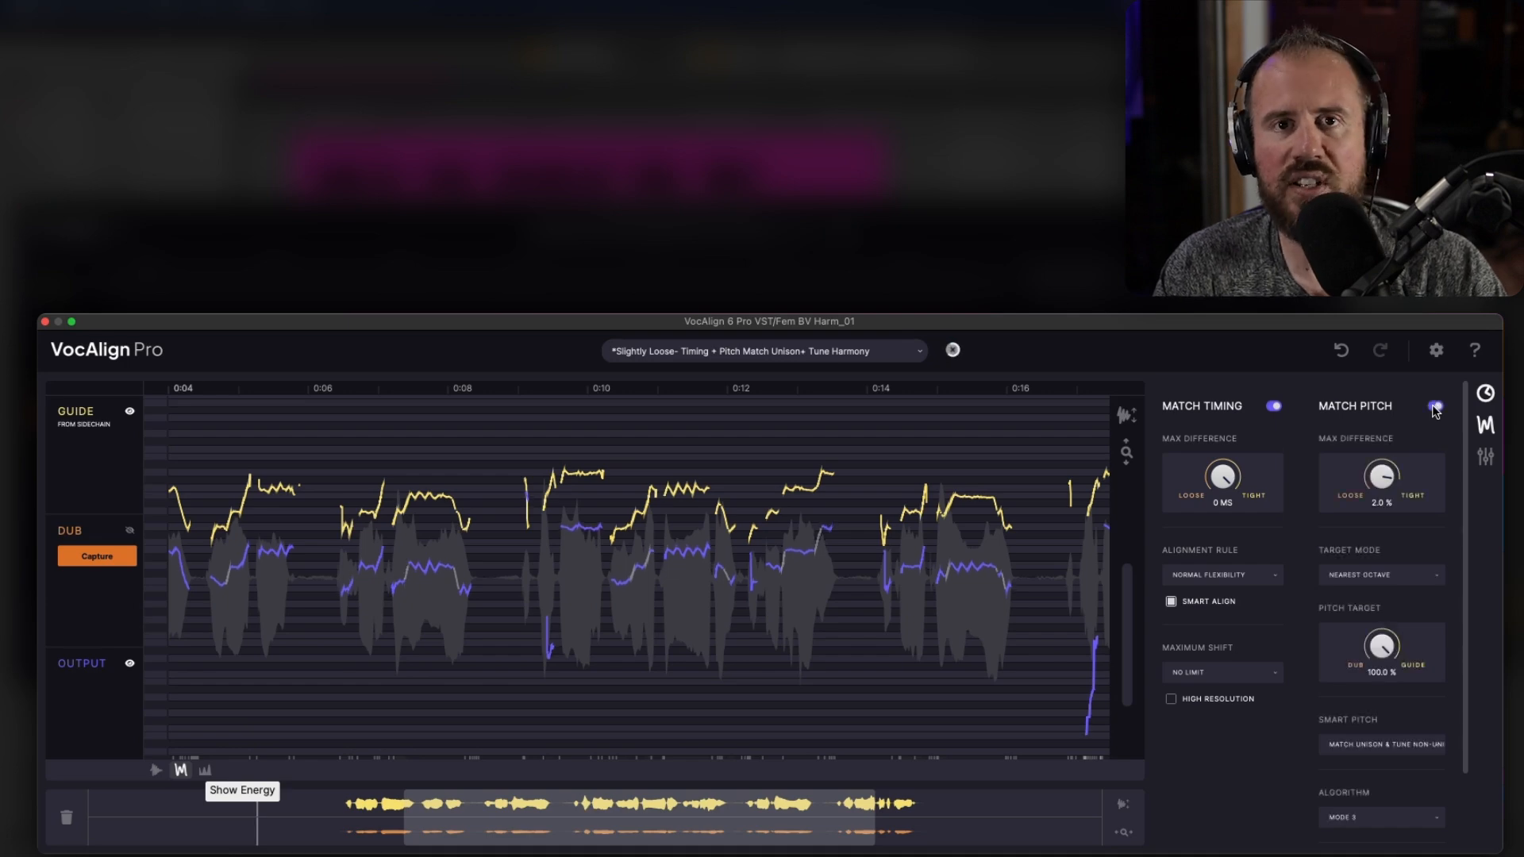
left_click(1435, 407)
left_click(1434, 407)
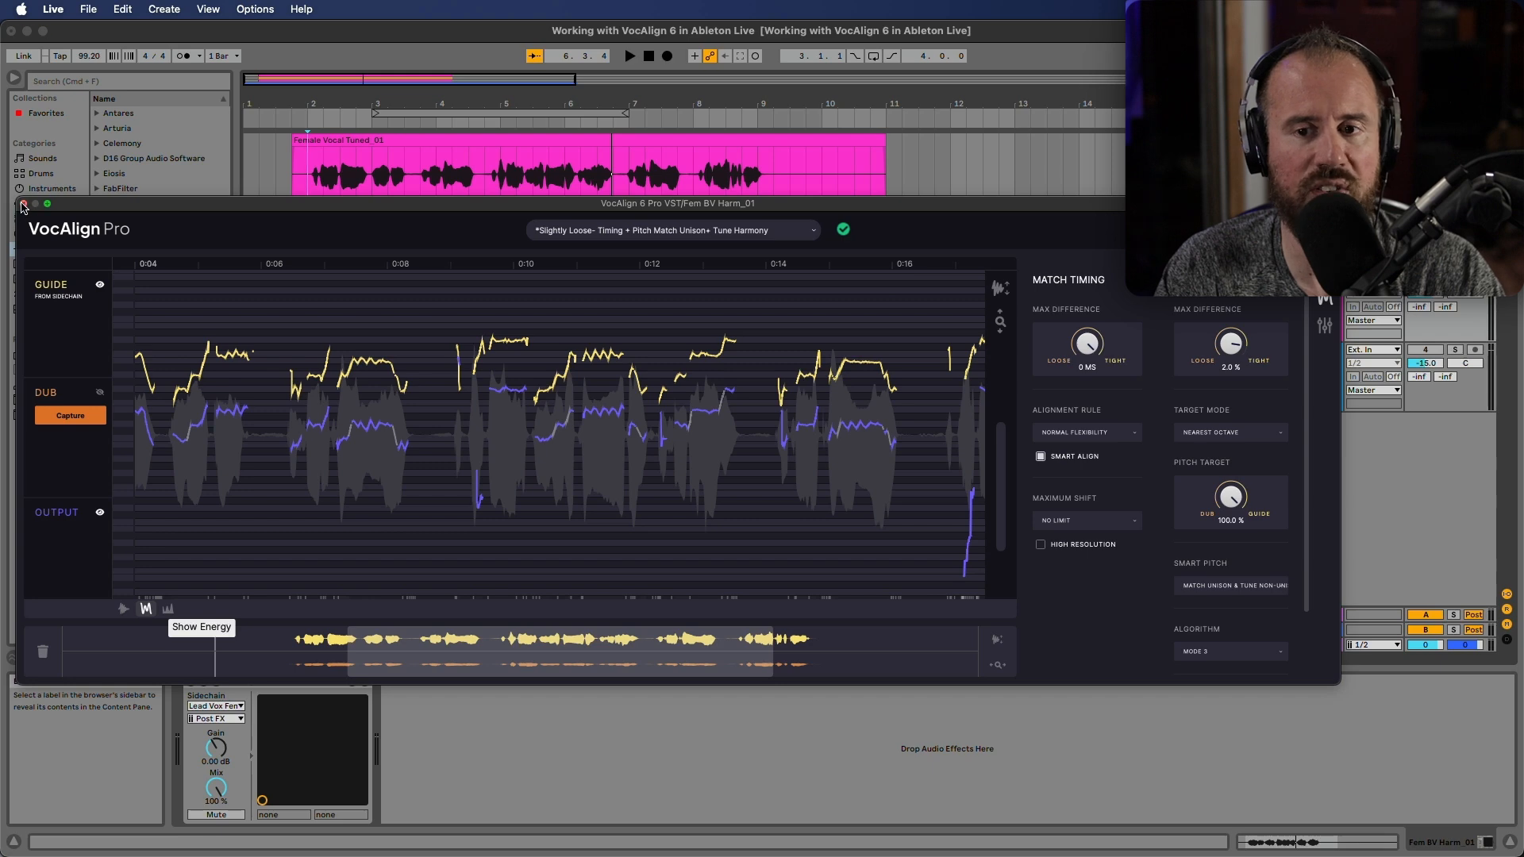
- Close the harmony's VocAlign window and play the arrangement from 2.1.1 to the end of the vocals near bar 9
left_click(23, 204)
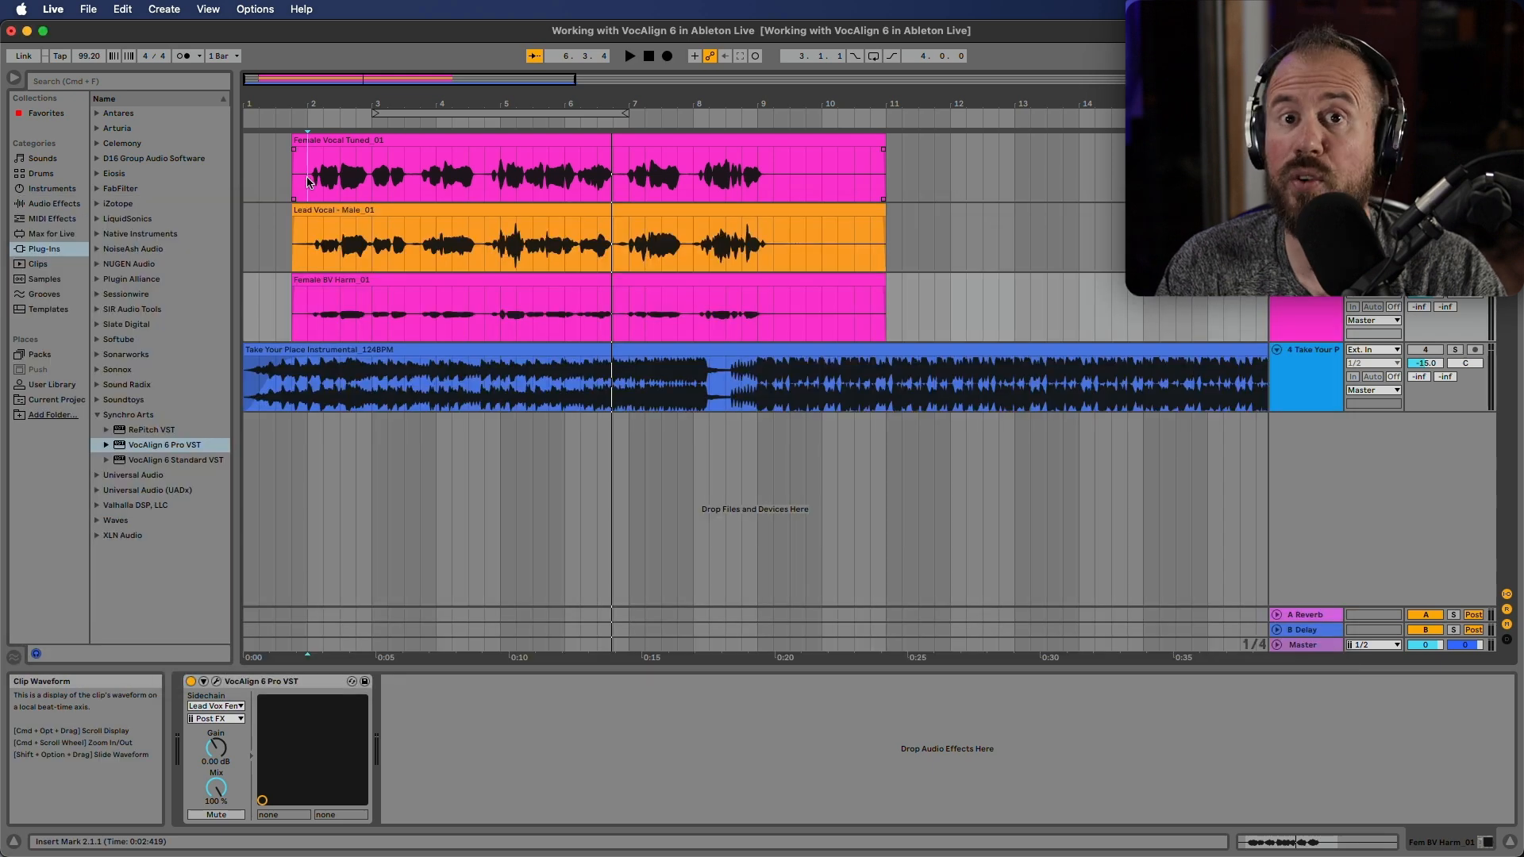
left_click(309, 182)
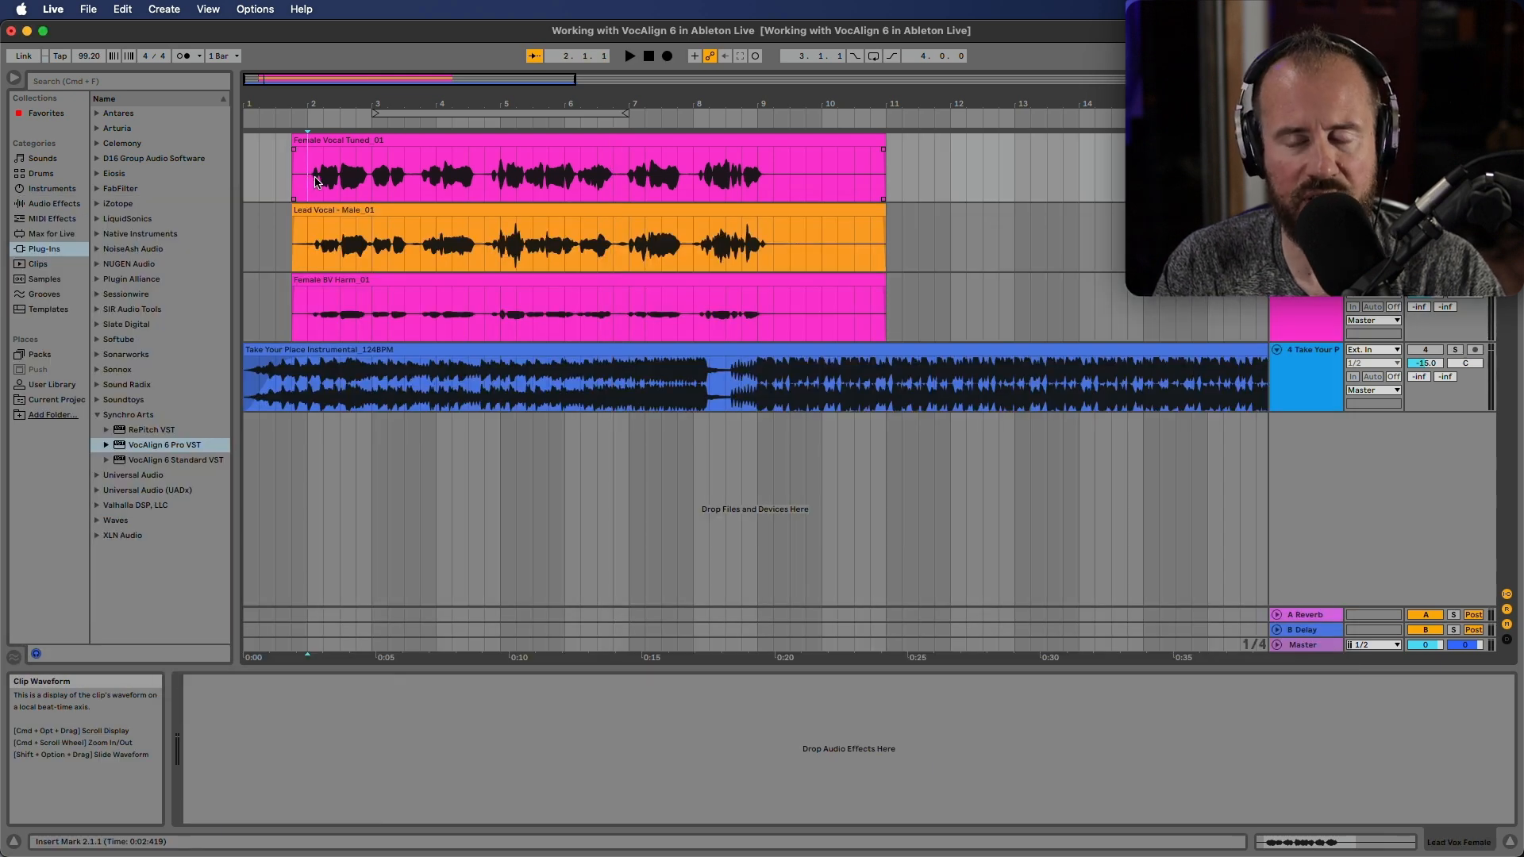
key("space")
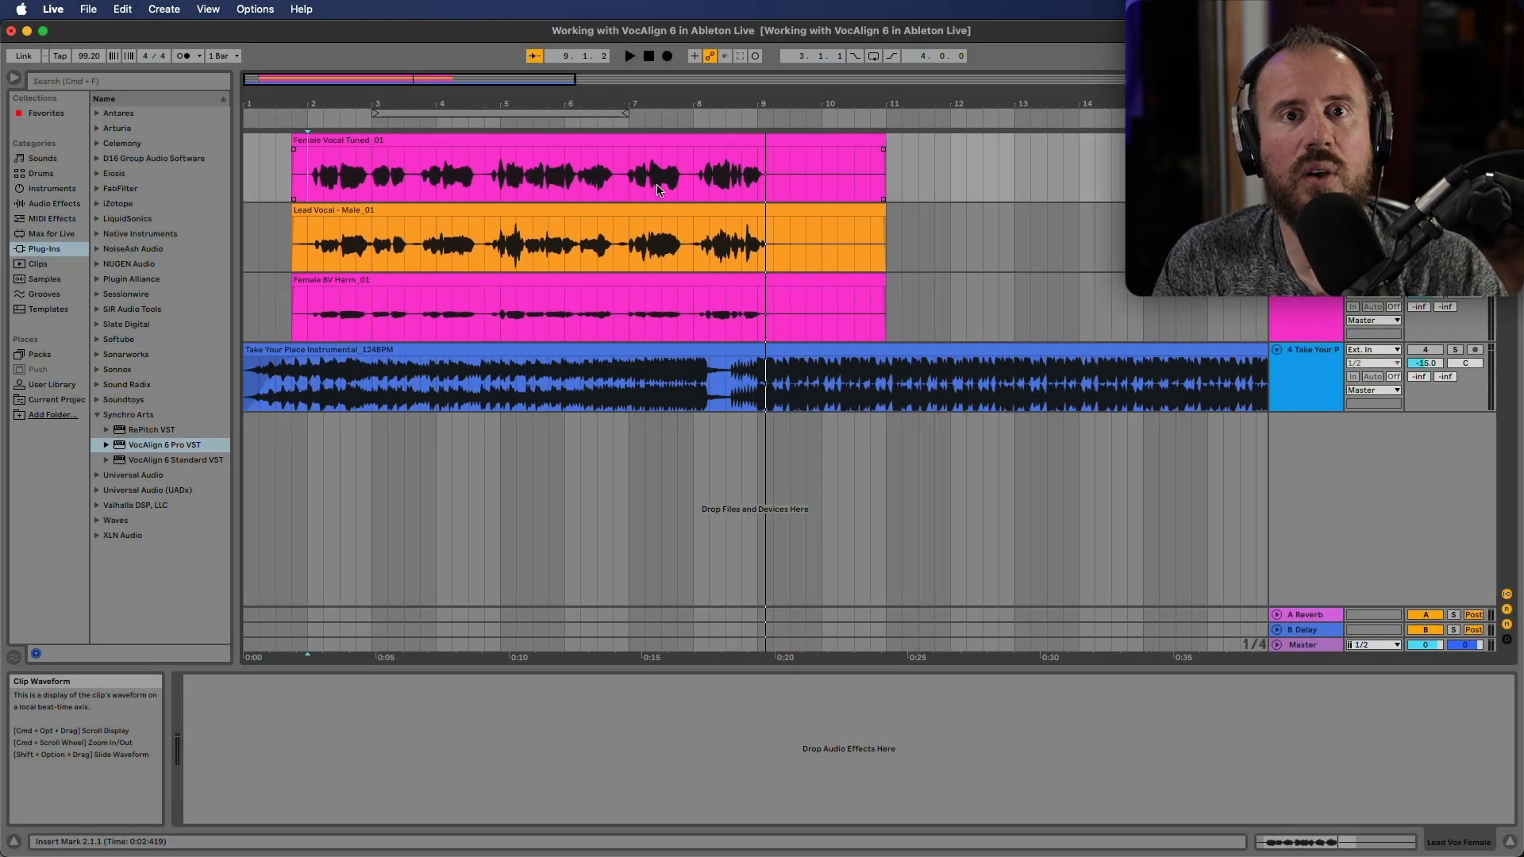
- Open VocAlign on the Lead Vox Male track to view its settings, and close the plug-in window
left_click(1305, 209)
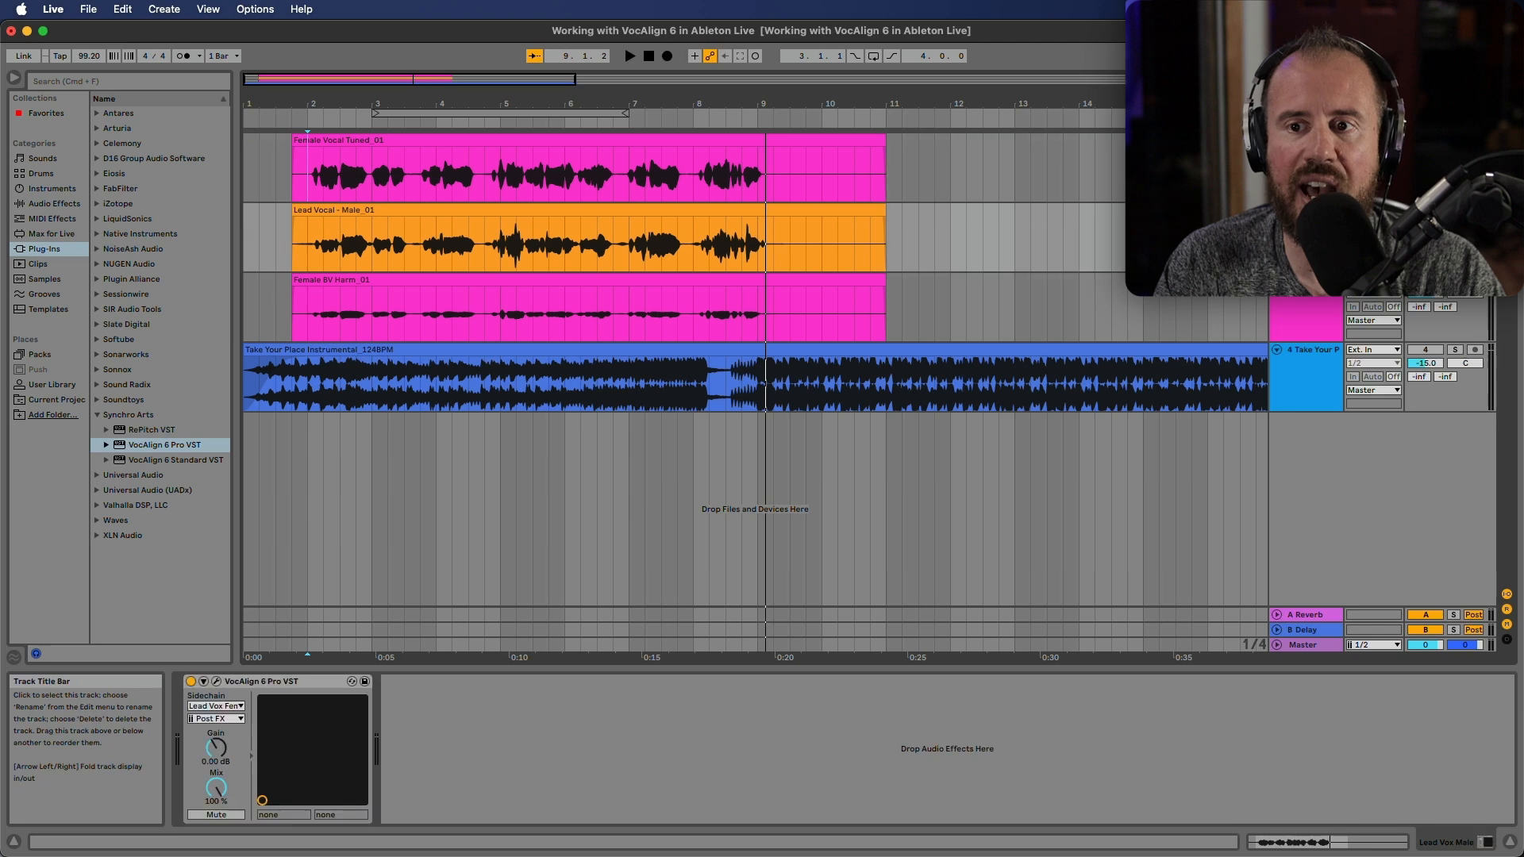
left_click(217, 685)
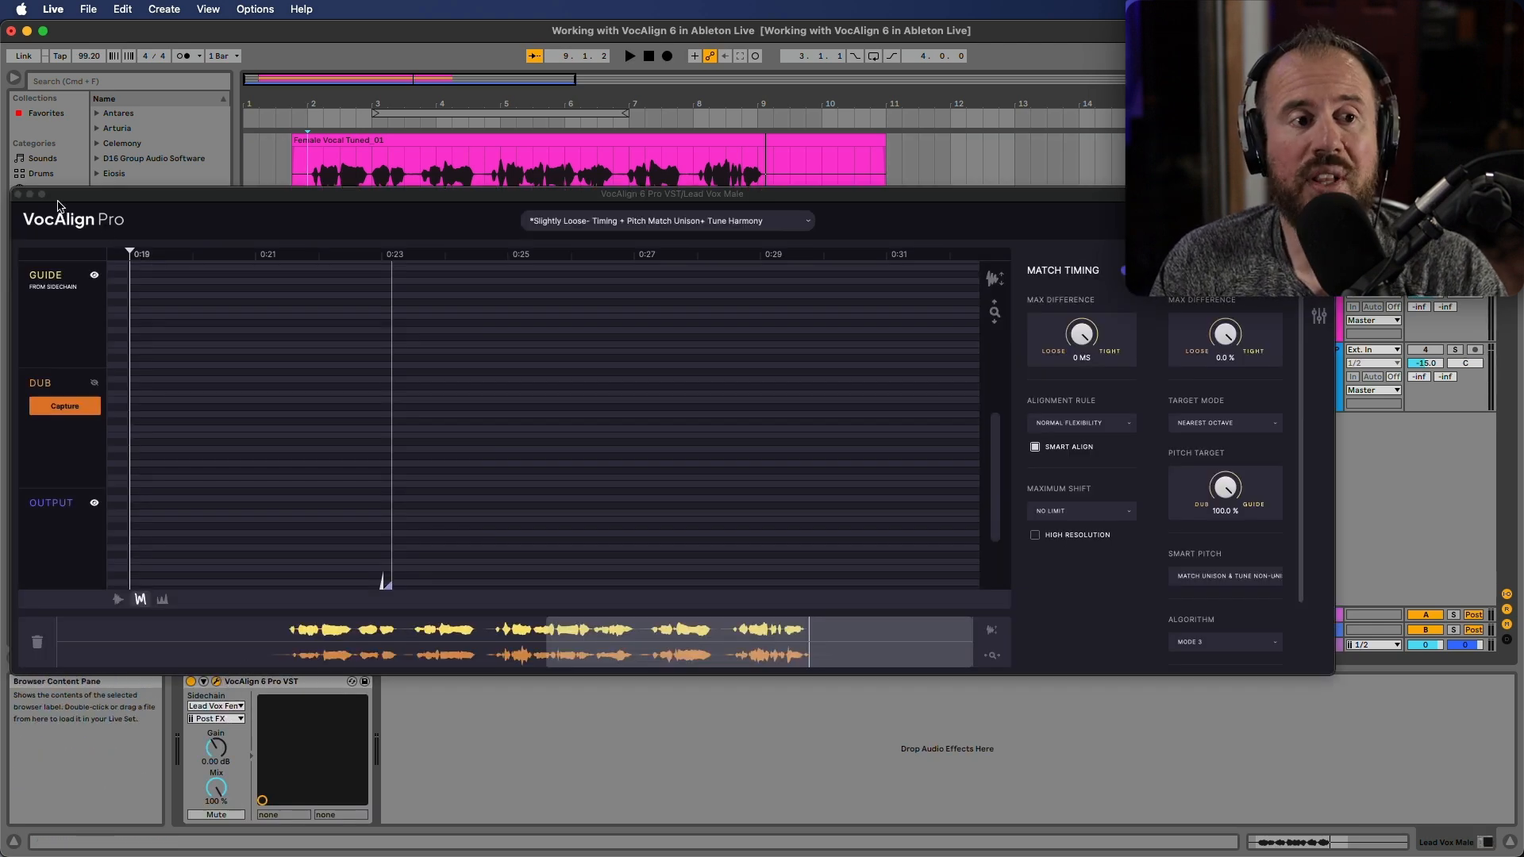
left_click(17, 194)
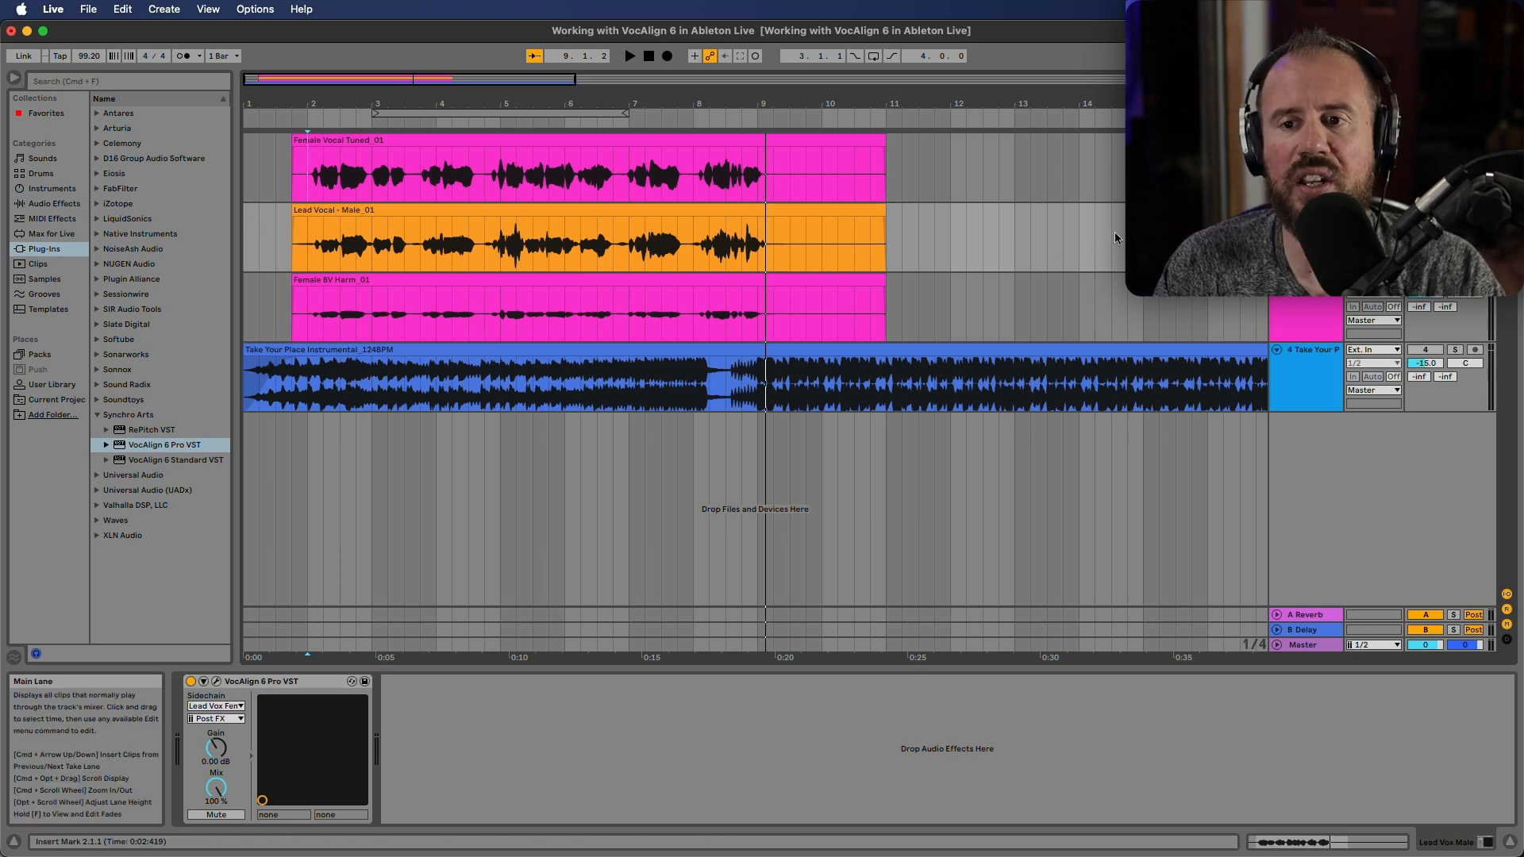
- Freeze and flatten the Fem BV Harm track to commit its VocAlign processing to audio
left_click(1294, 314)
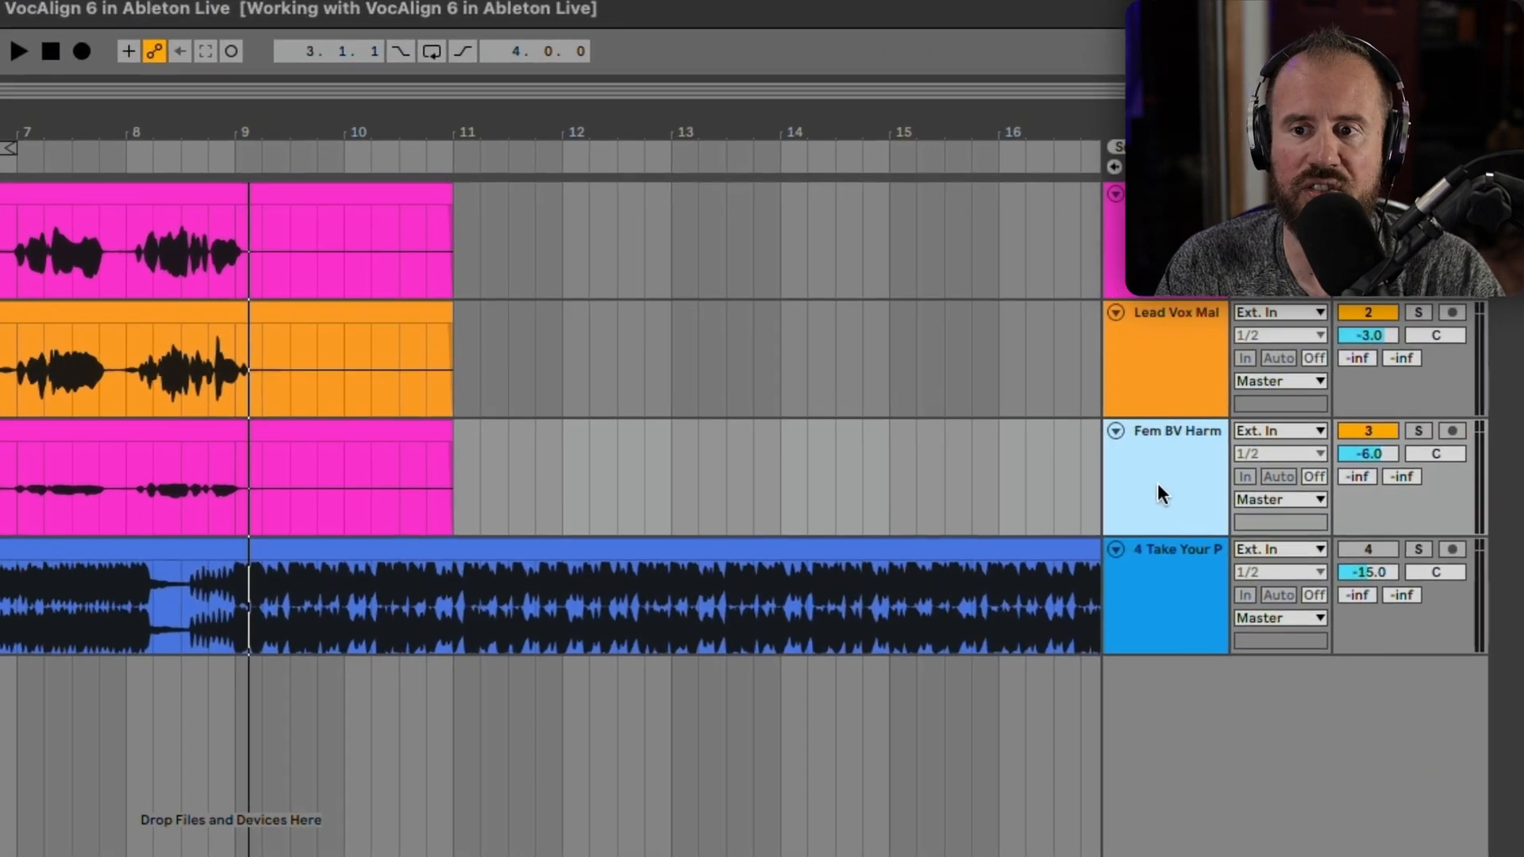
right_click(1302, 311)
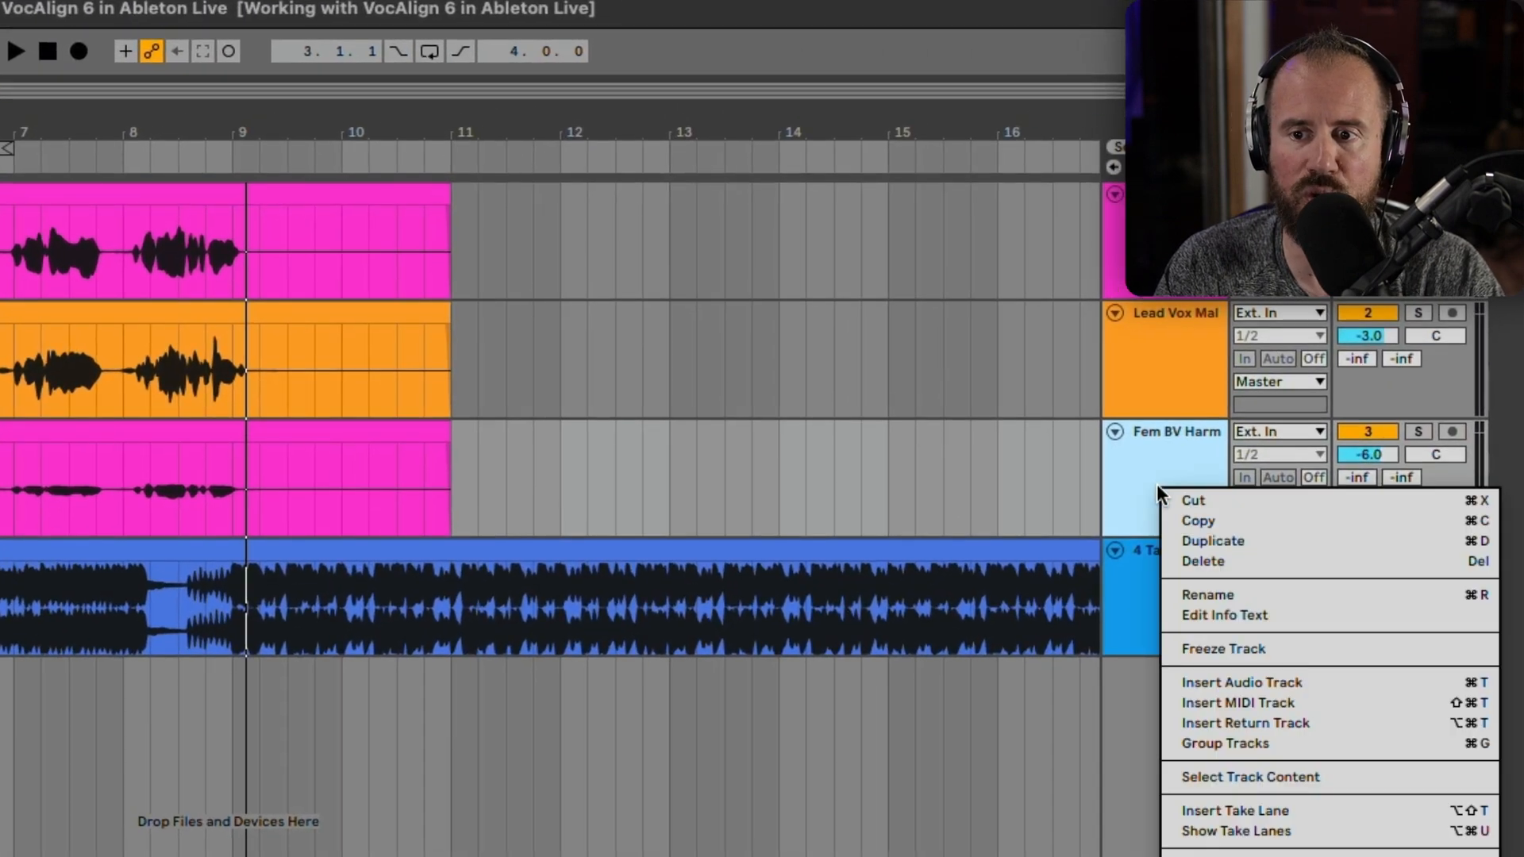
left_click(1237, 647)
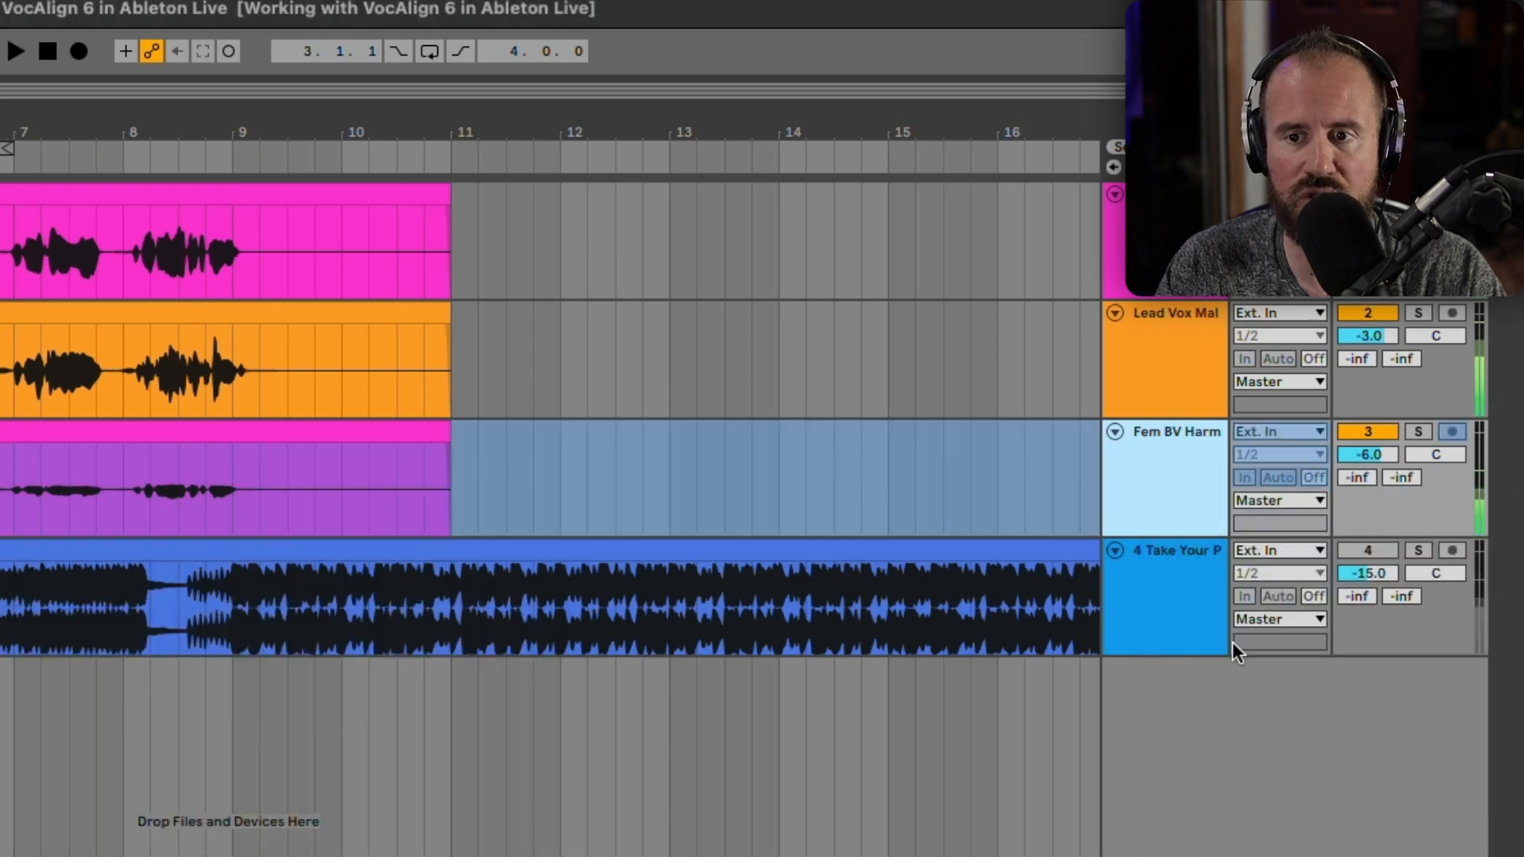
right_click(1163, 475)
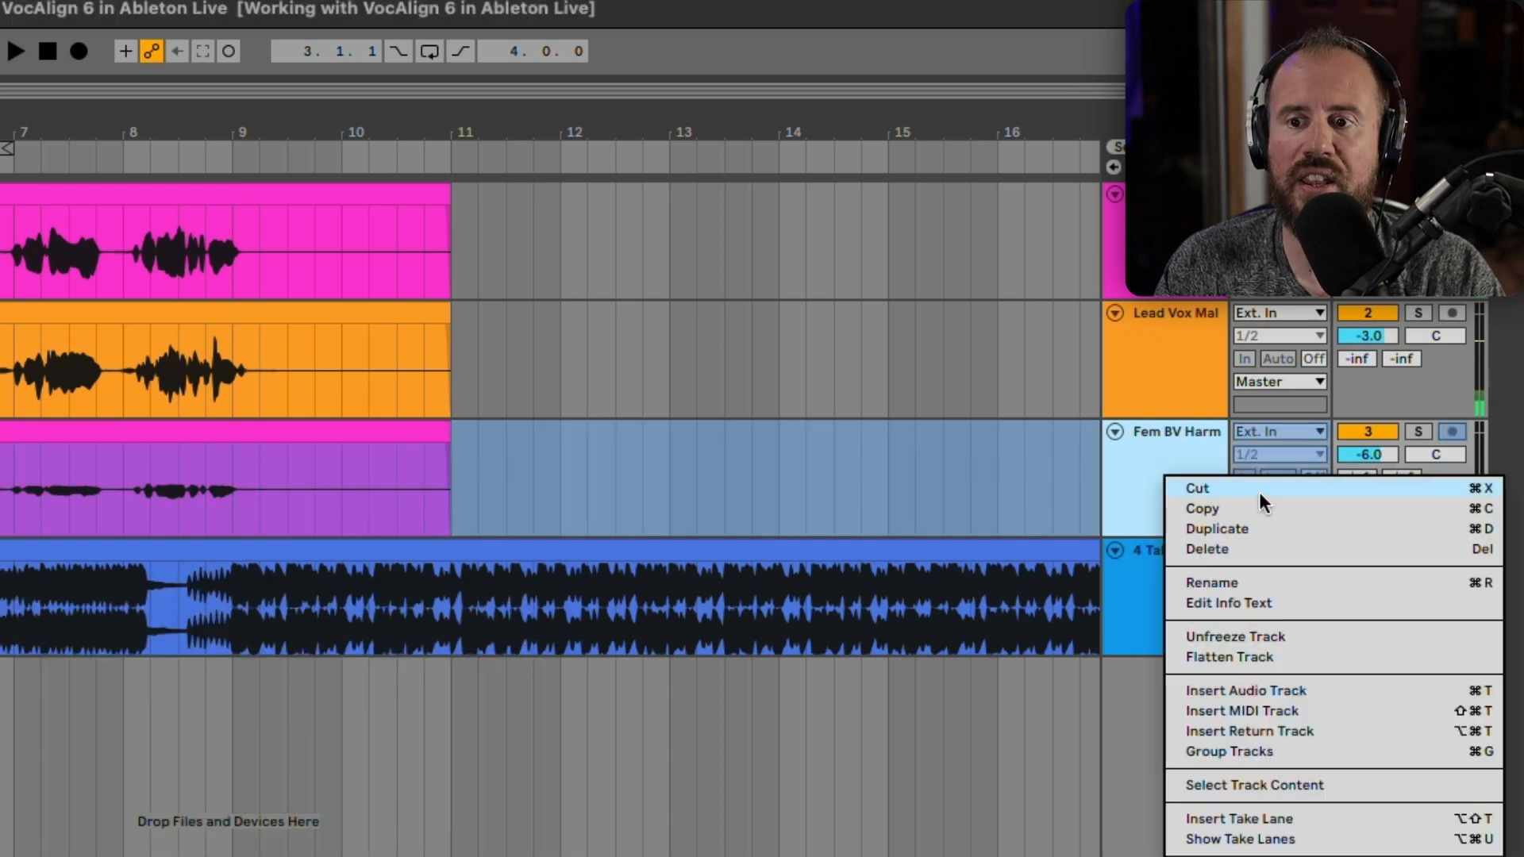
left_click(1239, 656)
- Freeze and flatten the Lead Vox Male track to commit its VocAlign processing to audio
left_click(1171, 399)
right_click(1171, 399)
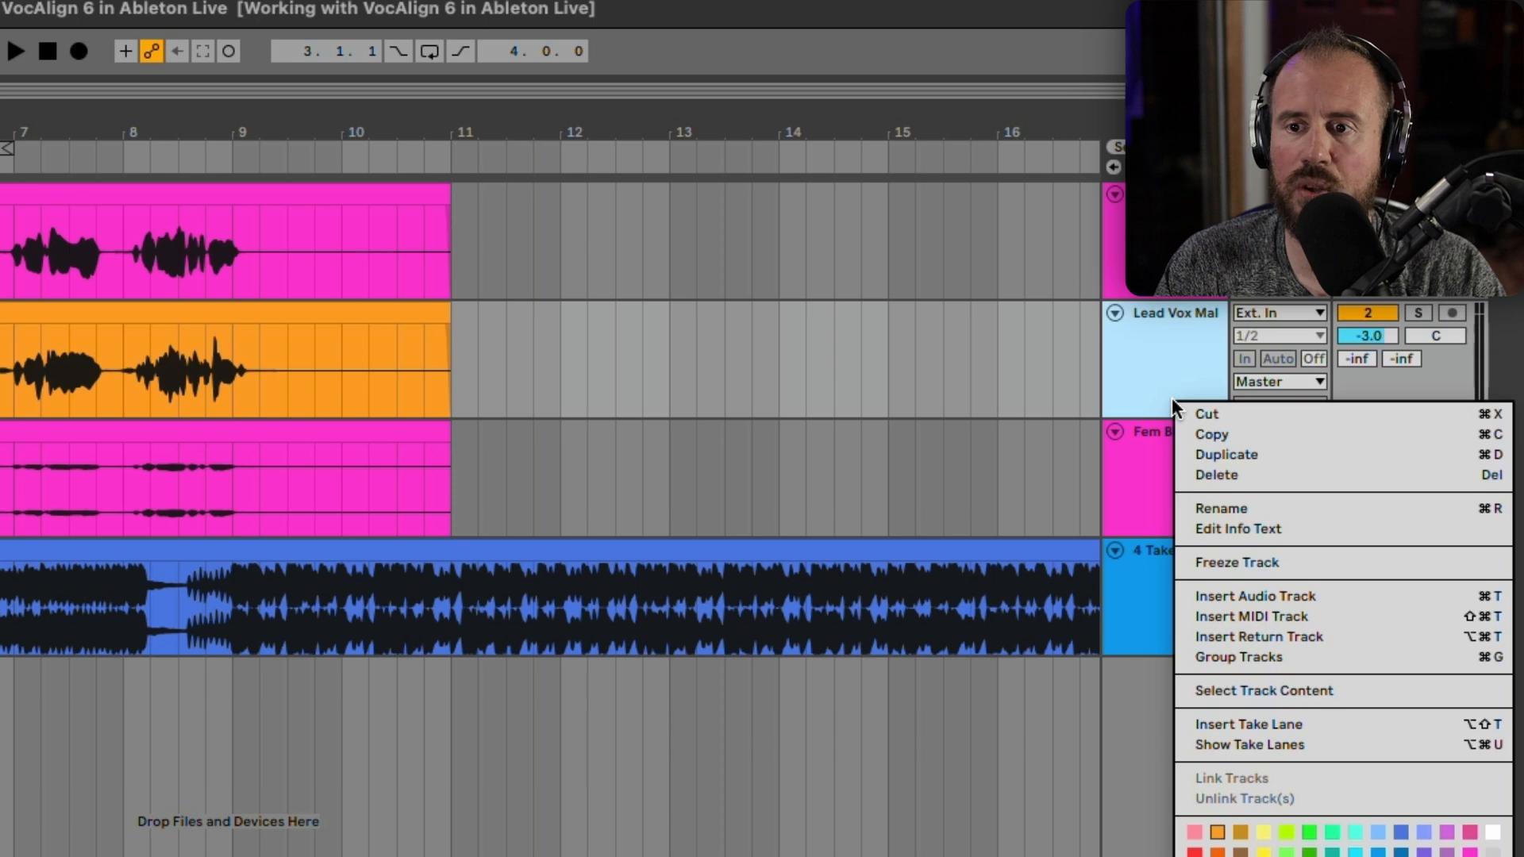
left_click(1226, 562)
right_click(1154, 379)
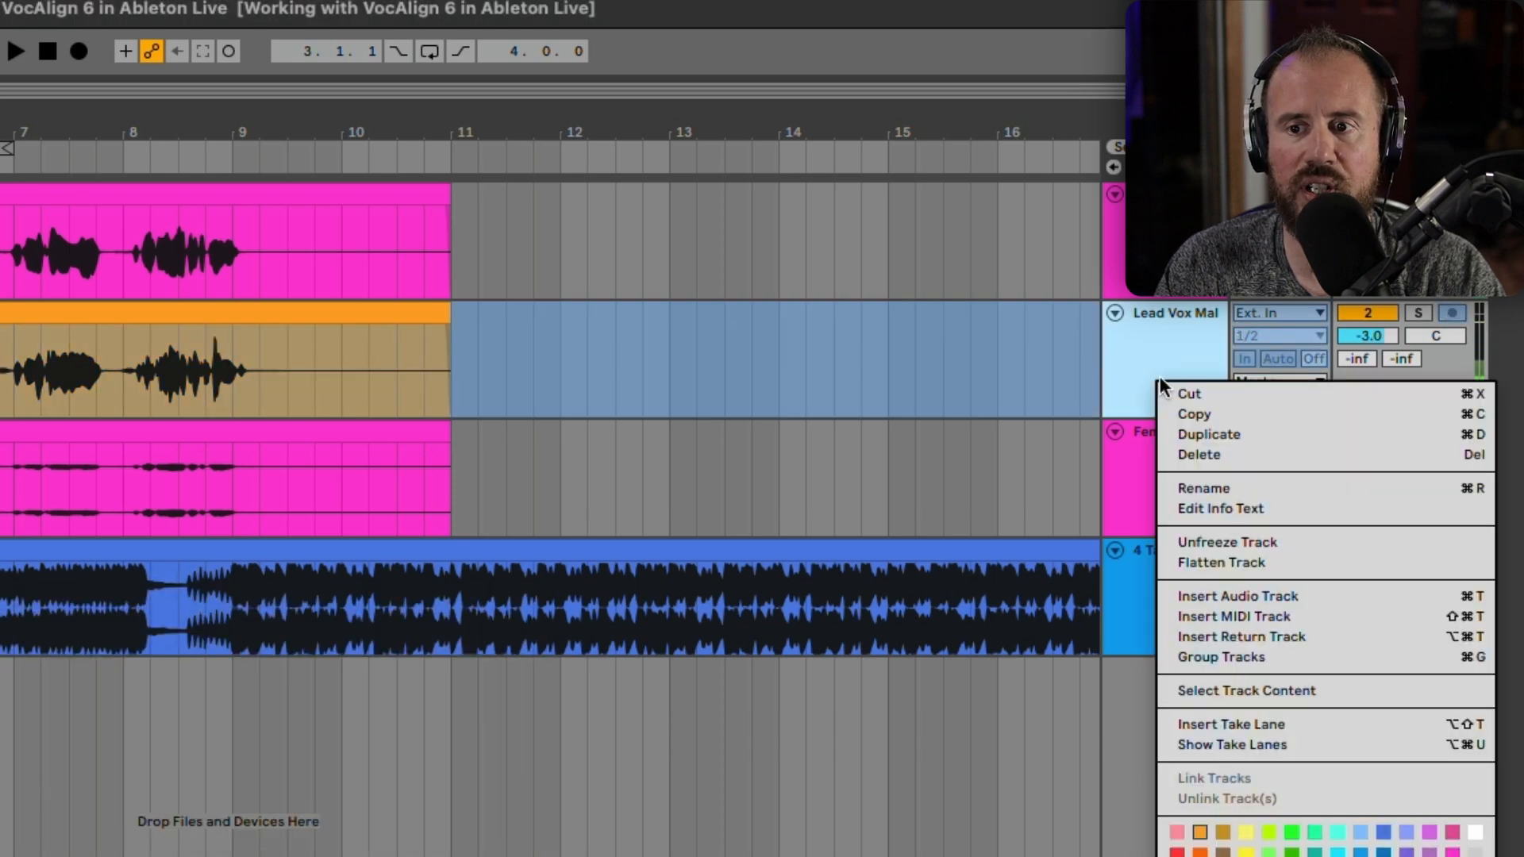
left_click(1209, 562)
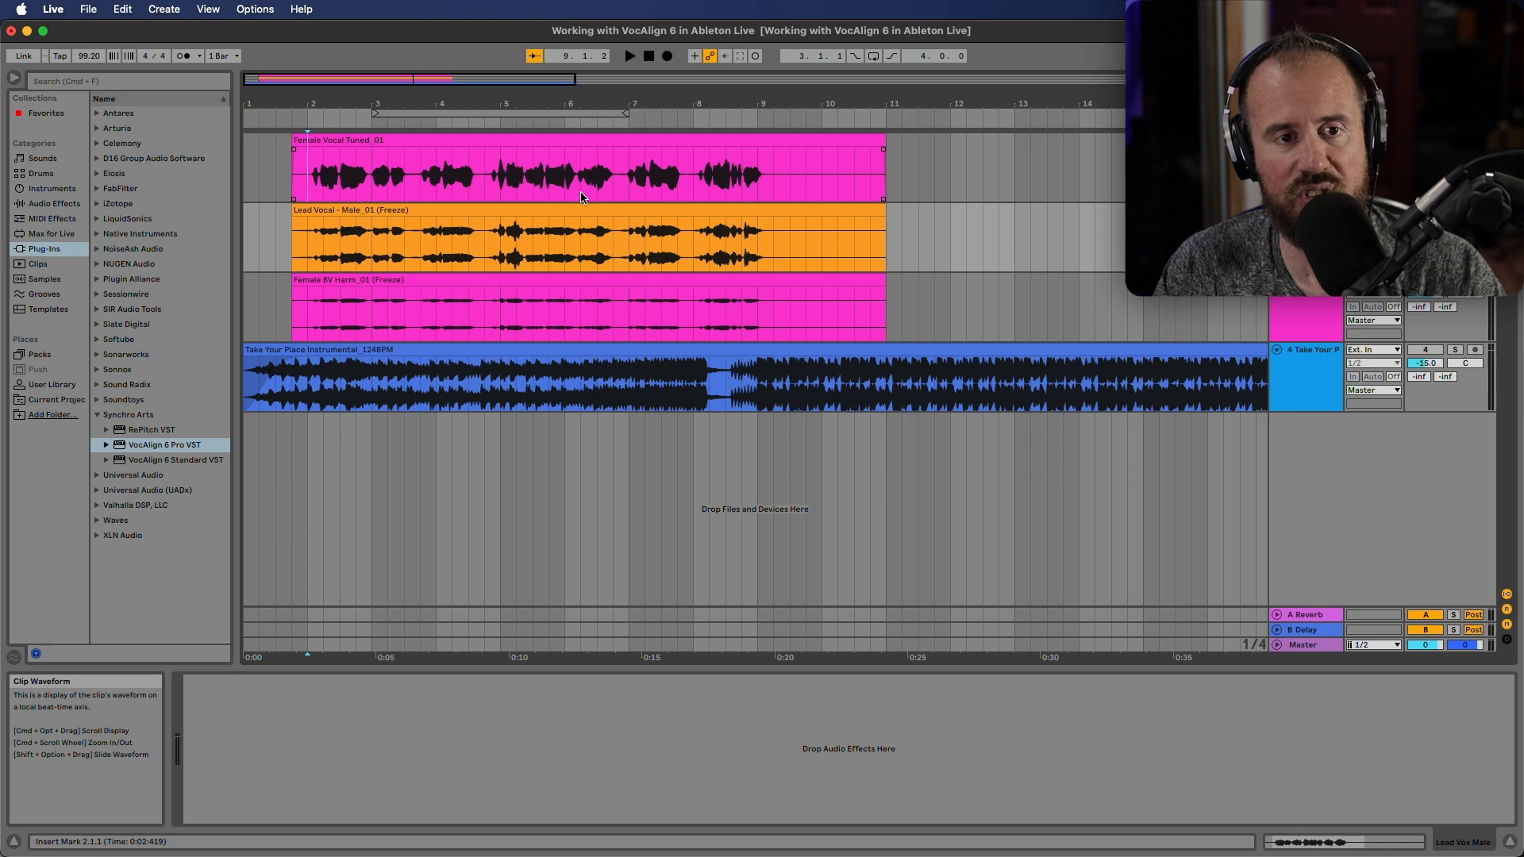
- Return the song position to 1.1.1 and activate the Take Your Place instrumental track
double_click(649, 56)
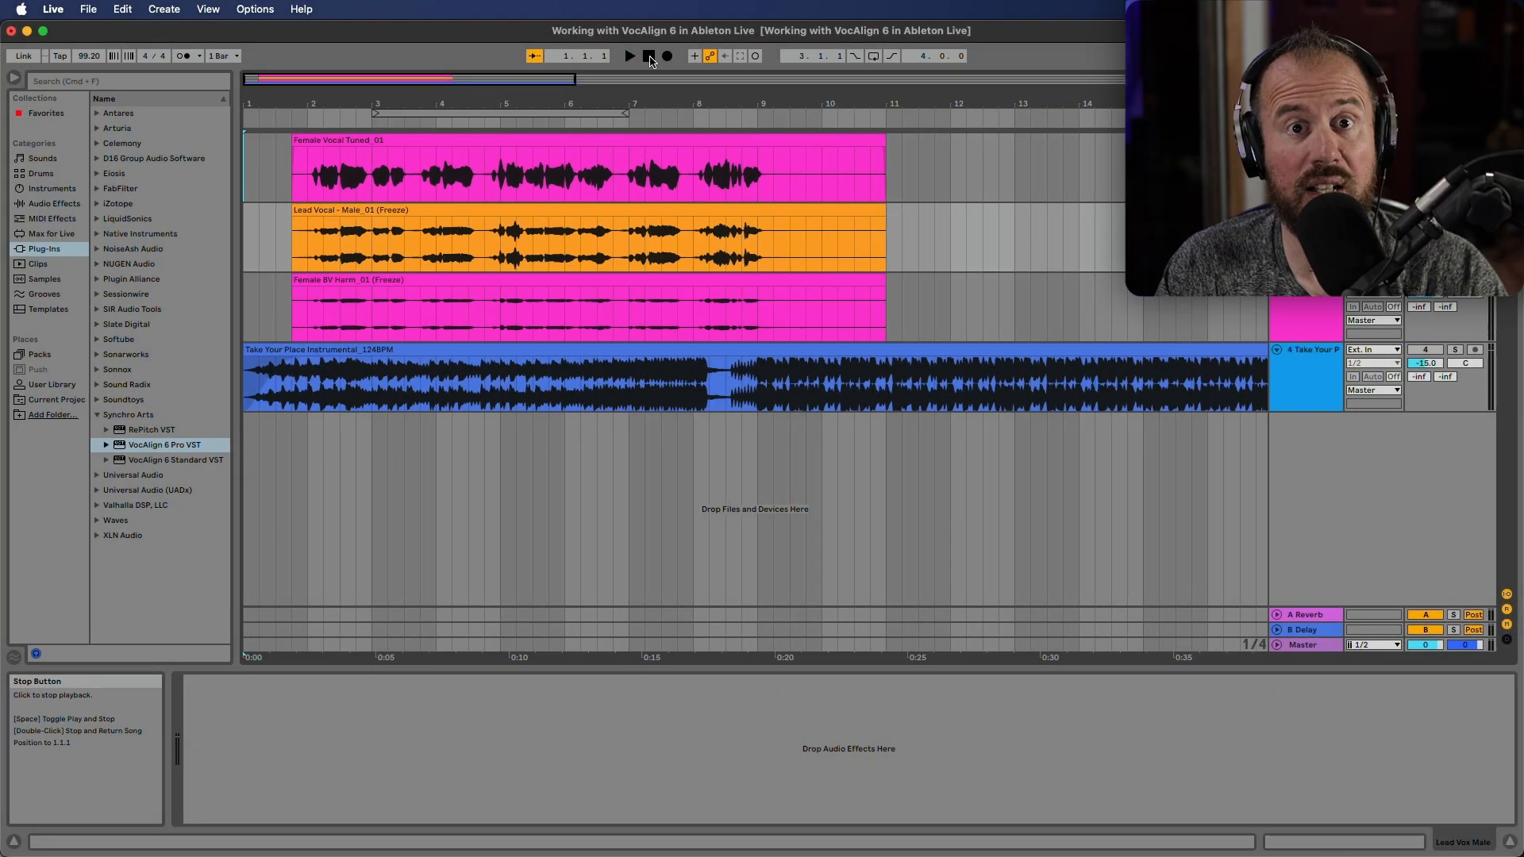
left_click(1426, 350)
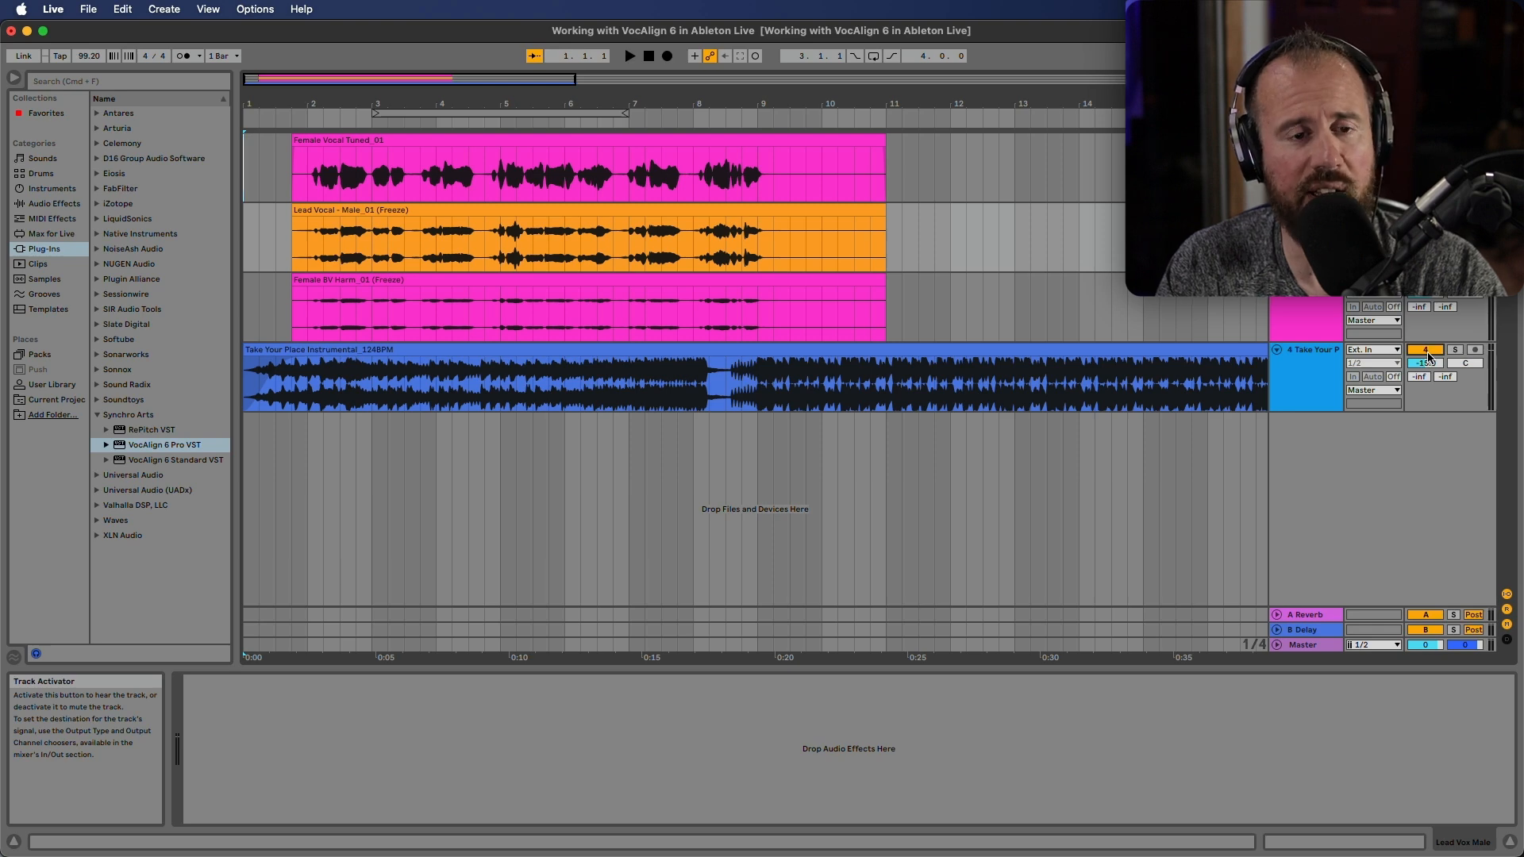